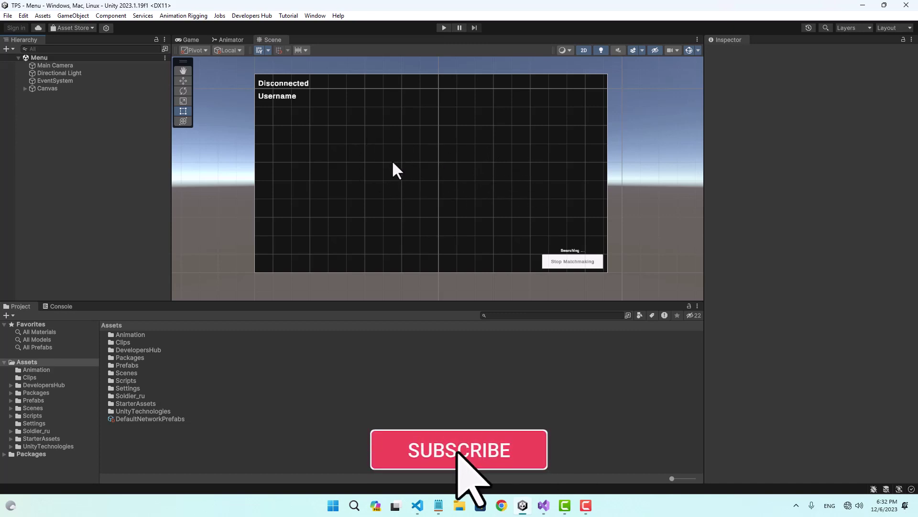
Step: Expand the Canvas in the Hierarchy to reveal its Main child
{"action": "left_click", "coordinate": [24, 89]}
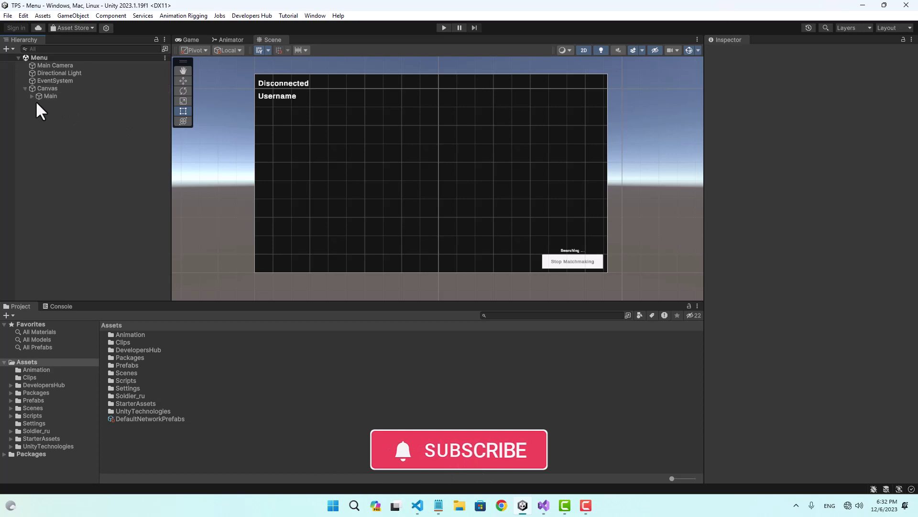
Step: Duplicate the Main screen object and rename the copy Characters
{"action": "left_click", "coordinate": [54, 95]}
{"action": "right_click", "coordinate": [56, 94]}
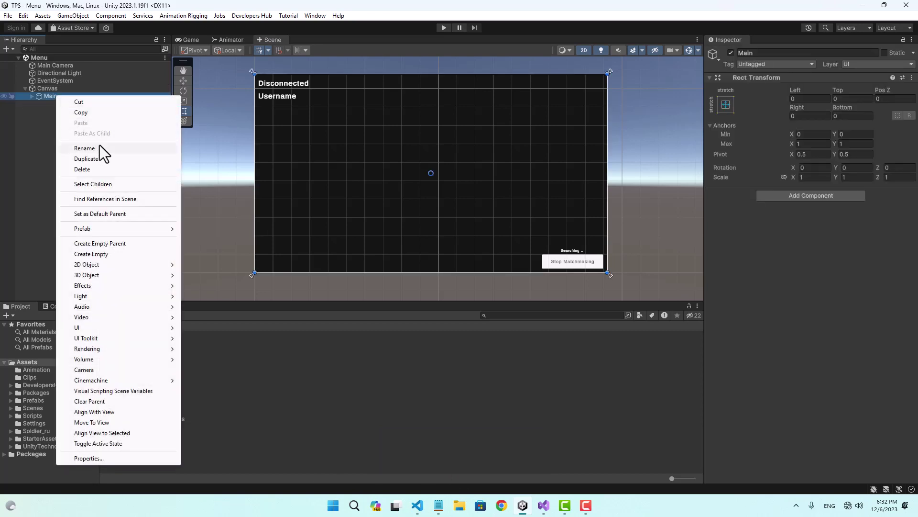
{"action": "left_click", "coordinate": [96, 159]}
{"action": "key", "text": "F2"}
{"action": "type", "text": "C"}
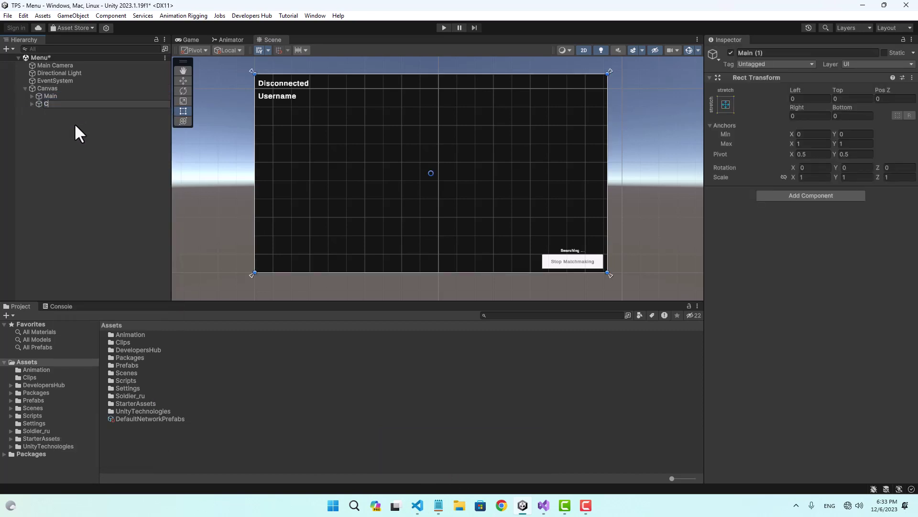
{"action": "type", "text": "haracters"}
{"action": "key", "text": "Return"}
Step: Delete the connection, username and matchmaking texts and the Stop button from Characters
{"action": "left_click", "coordinate": [32, 104]}
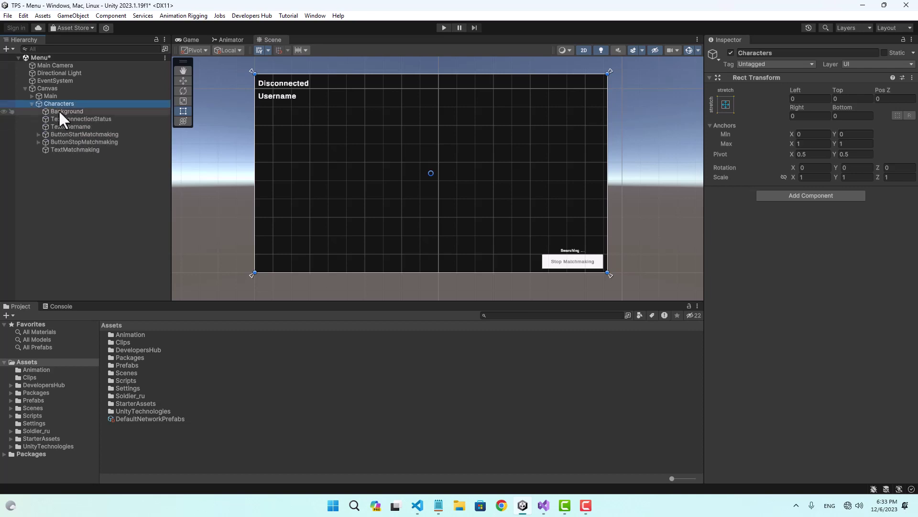
{"action": "left_click", "coordinate": [82, 118]}
{"action": "key", "text": "Delete"}
{"action": "left_click", "coordinate": [68, 119]}
{"action": "key", "text": "Delete"}
{"action": "left_click", "coordinate": [78, 134]}
{"action": "key", "text": "Delete"}
{"action": "left_click", "coordinate": [76, 126]}
{"action": "key", "text": "Delete"}
Step: Rename the Start Matchmaking button to ButtonClose and change its label to Close
{"action": "left_click", "coordinate": [71, 119]}
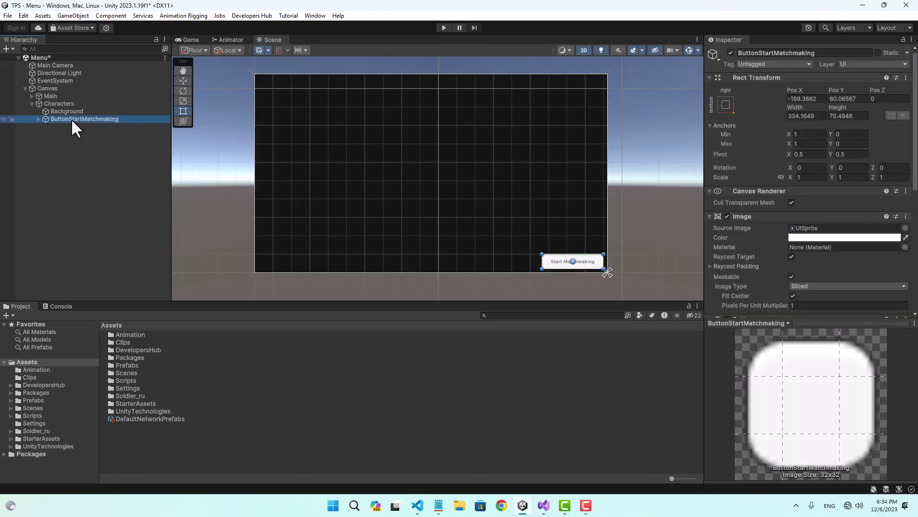
{"action": "left_click", "coordinate": [70, 119]}
{"action": "left_click_drag", "start_coordinate": [70, 119], "coordinate": [85, 119]}
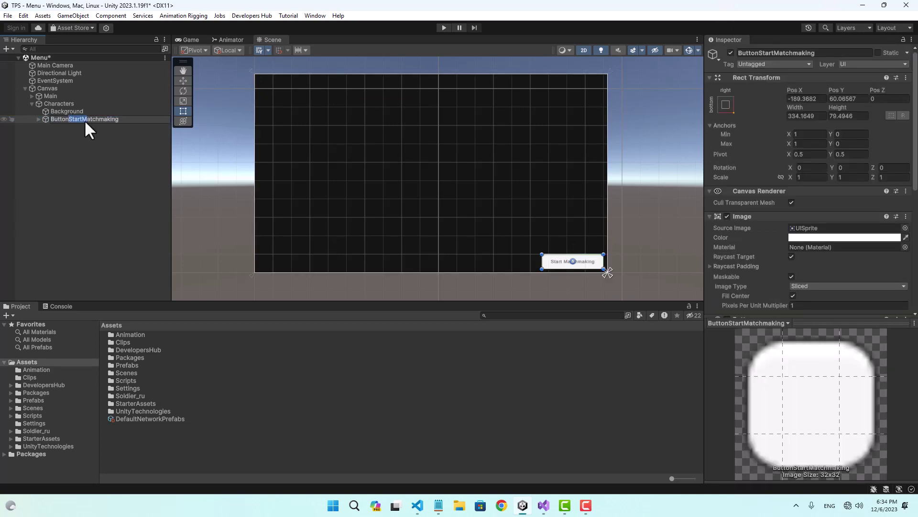
{"action": "type", "text": "Close"}
{"action": "key", "text": "Return"}
{"action": "left_click", "coordinate": [39, 118]}
{"action": "left_click", "coordinate": [57, 126]}
{"action": "left_click", "coordinate": [742, 262]}
{"action": "key", "text": "ctrl+a"}
{"action": "type", "text": "Close"}
{"action": "left_click", "coordinate": [52, 126]}
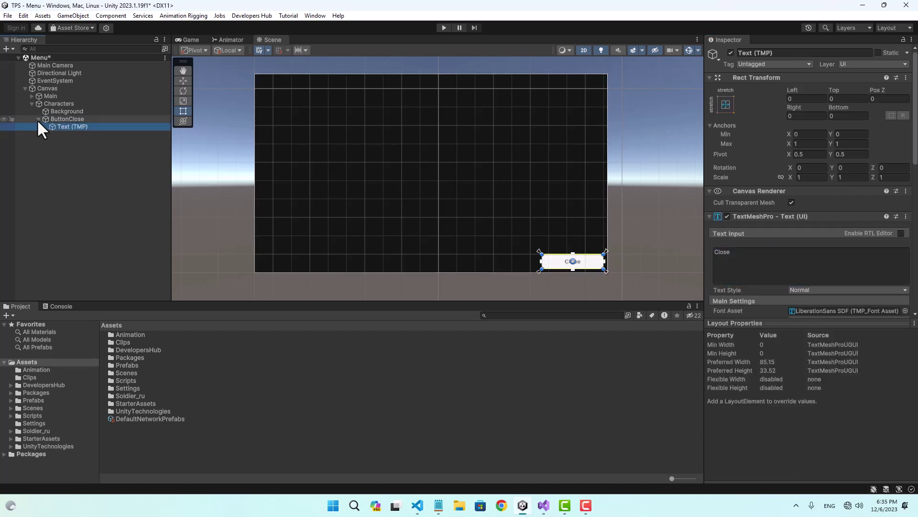
{"action": "left_click", "coordinate": [38, 119]}
Step: Add a sprite-less Panel across the bottom 18% of Characters and raise ButtonClose above it
{"action": "right_click", "coordinate": [61, 101]}
{"action": "mouse_move", "coordinate": [129, 333]}
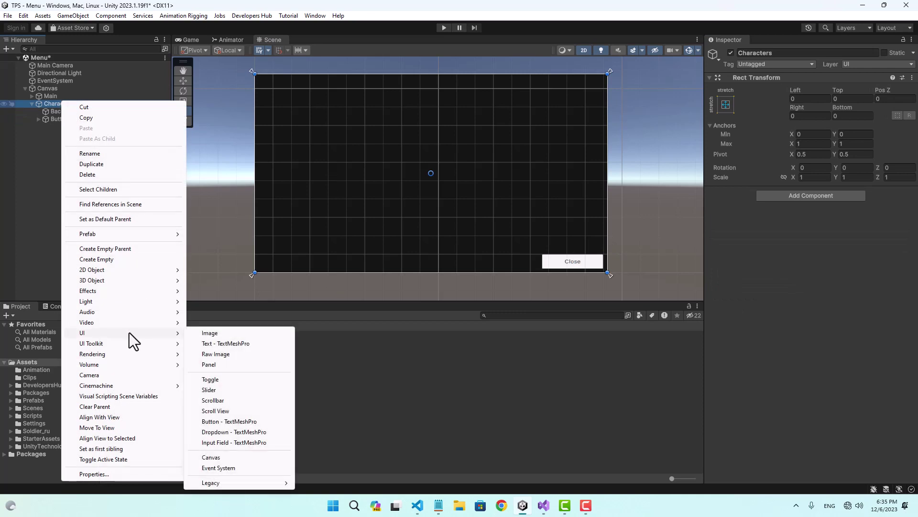
{"action": "left_click", "coordinate": [213, 365]}
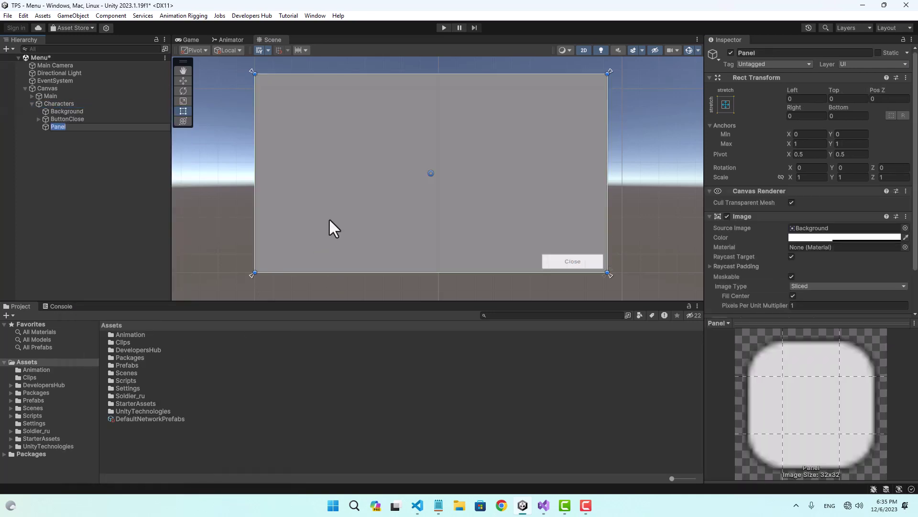
{"action": "left_click_drag", "start_coordinate": [611, 71], "coordinate": [633, 232]}
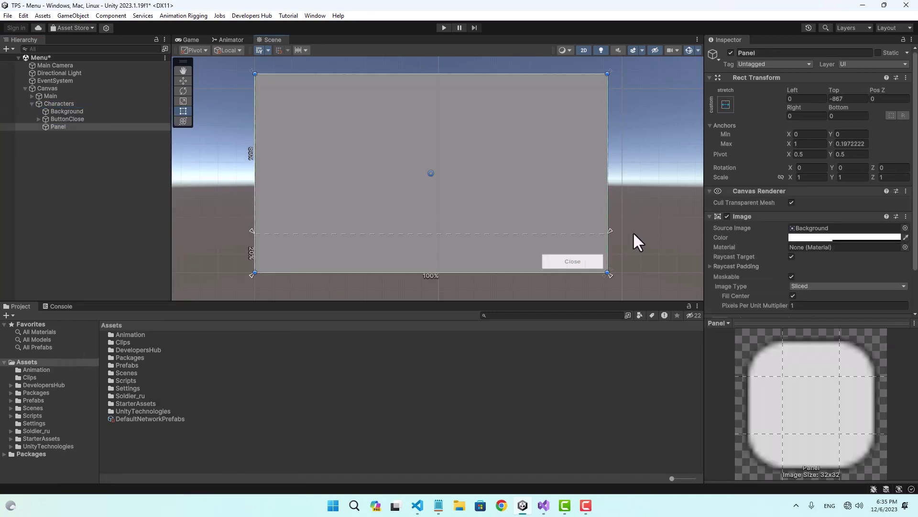
{"action": "left_click", "coordinate": [843, 98]}
{"action": "type", "text": "0"}
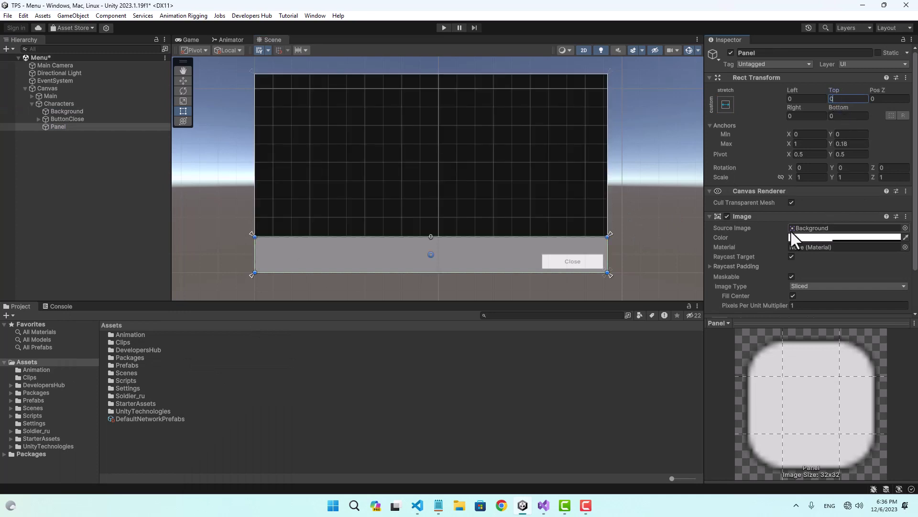
{"action": "left_click", "coordinate": [828, 228]}
{"action": "key", "text": "Delete"}
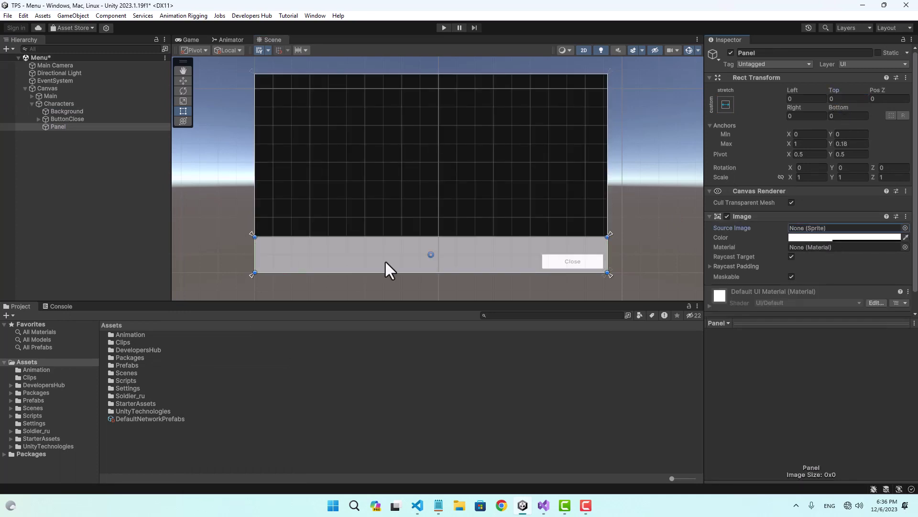
{"action": "left_click", "coordinate": [65, 119]}
{"action": "left_click_drag", "start_coordinate": [586, 265], "coordinate": [587, 229]}
Step: Duplicate ButtonClose as ButtonChangeWeapon and move it up above Close
{"action": "scroll", "coordinate": [587, 229], "scroll_direction": "up", "scroll_amount": 3}
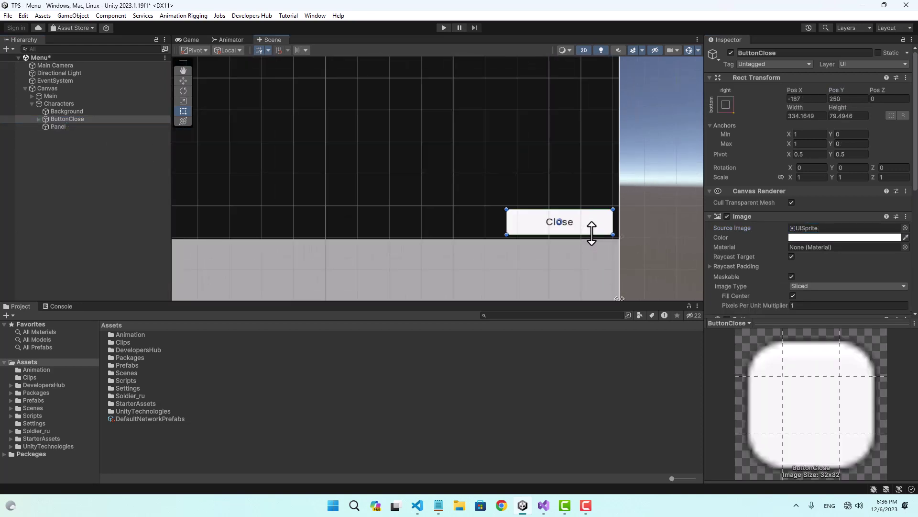
{"action": "right_click", "coordinate": [66, 119]}
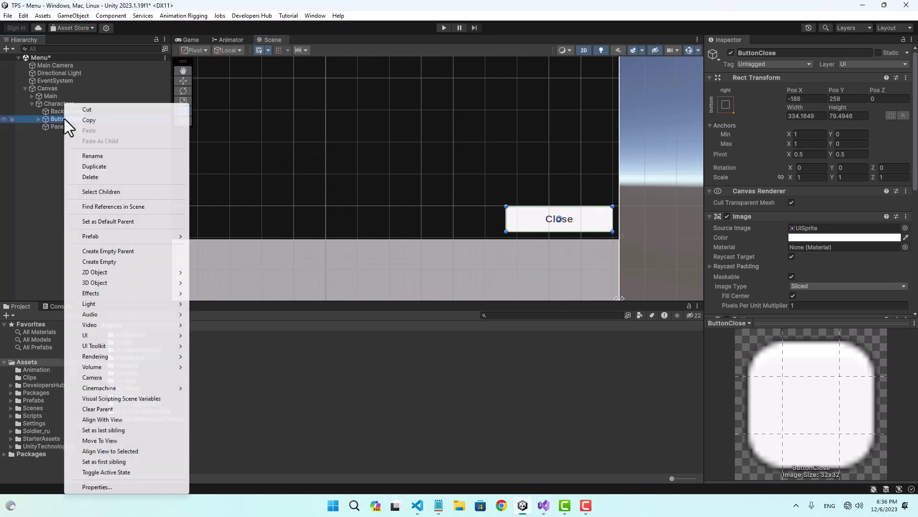
{"action": "left_click", "coordinate": [108, 166]}
{"action": "key", "text": "F2"}
{"action": "type", "text": "ButtonChangeWeapon"}
{"action": "key", "text": "Return"}
{"action": "left_click_drag", "start_coordinate": [580, 212], "coordinate": [593, 168]}
Step: Duplicate ButtonChangeWeapon to make a Select button above it
{"action": "right_click", "coordinate": [70, 128]}
{"action": "left_click", "coordinate": [110, 166]}
{"action": "type", "text": "Select"}
{"action": "left_click", "coordinate": [59, 142]}
Step: Create an empty Viewport under Panel, stretched to fill with zero offsets
{"action": "right_click", "coordinate": [59, 141]}
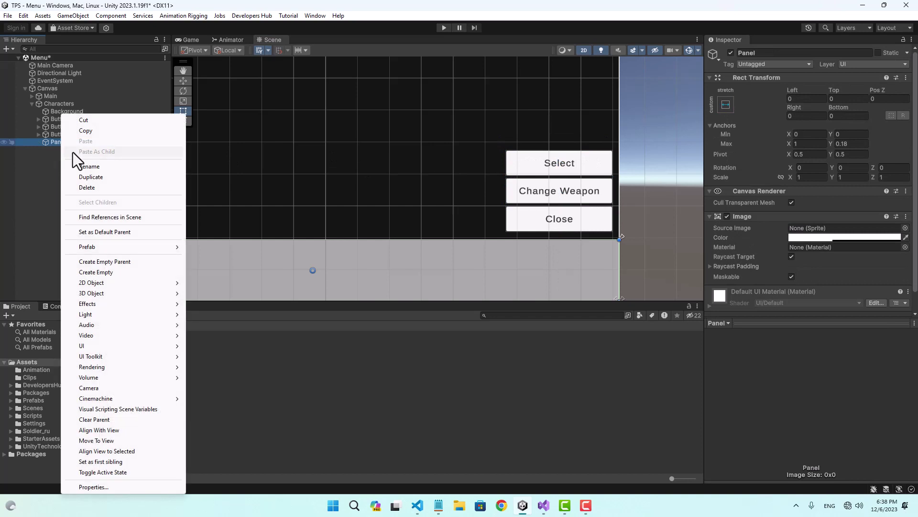
{"action": "left_click", "coordinate": [119, 271]}
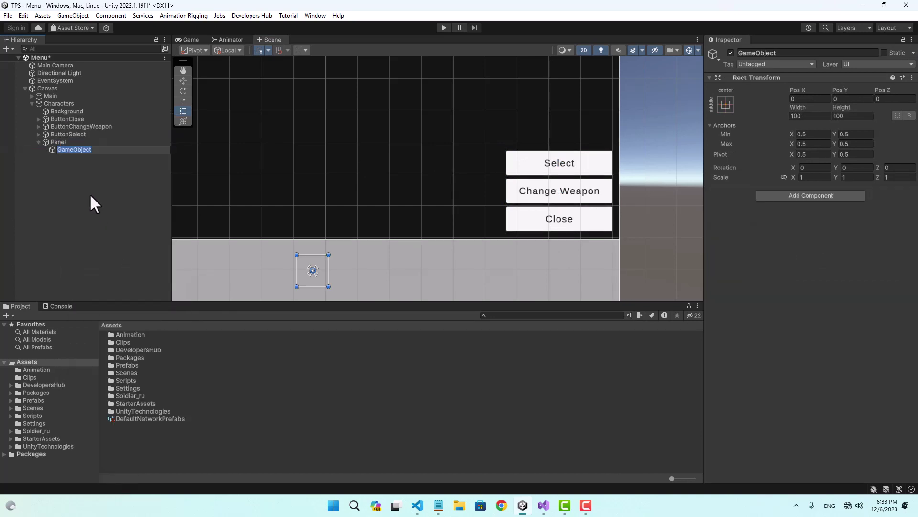
{"action": "left_click", "coordinate": [727, 110]}
{"action": "left_click", "coordinate": [828, 248]}
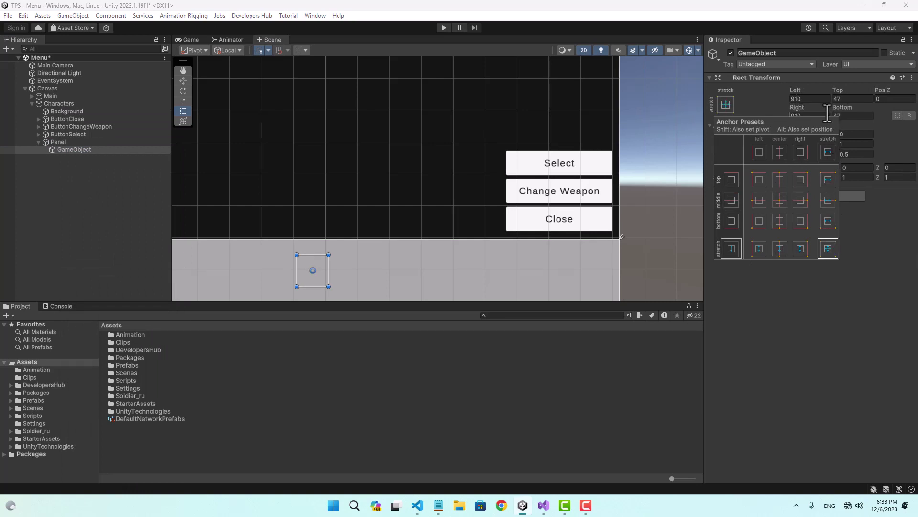
{"action": "left_click", "coordinate": [837, 99]}
{"action": "left_click", "coordinate": [845, 116]}
{"action": "type", "text": "0"}
{"action": "left_click", "coordinate": [72, 150]}
{"action": "type", "text": "Viewport"}
{"action": "key", "text": "Return"}
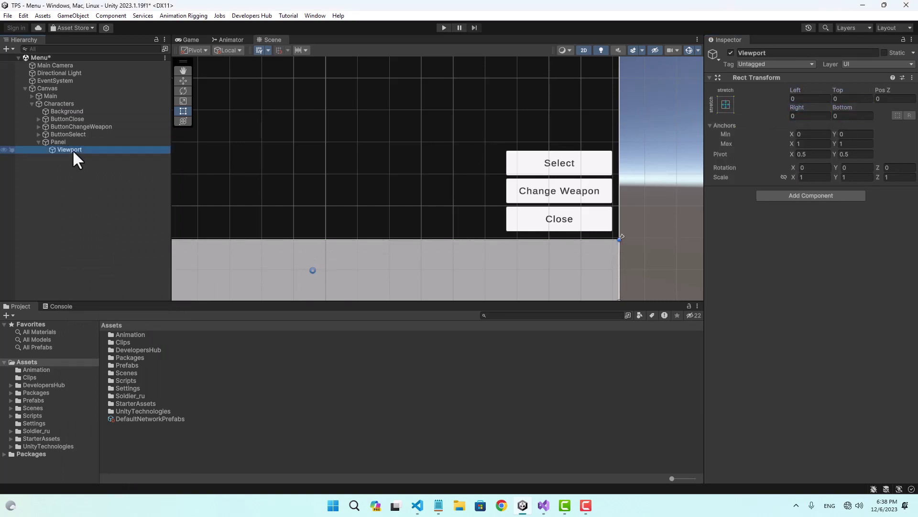
Step: Create an empty Content object inside Viewport, stretched with zero left and right offsets
{"action": "right_click", "coordinate": [74, 152]}
{"action": "left_click", "coordinate": [131, 282]}
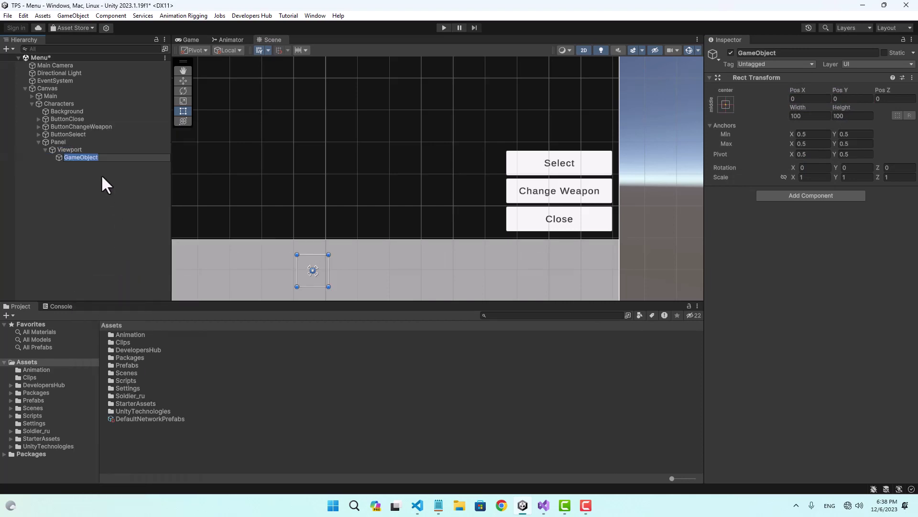
{"action": "type", "text": "Content"}
{"action": "key", "text": "Return"}
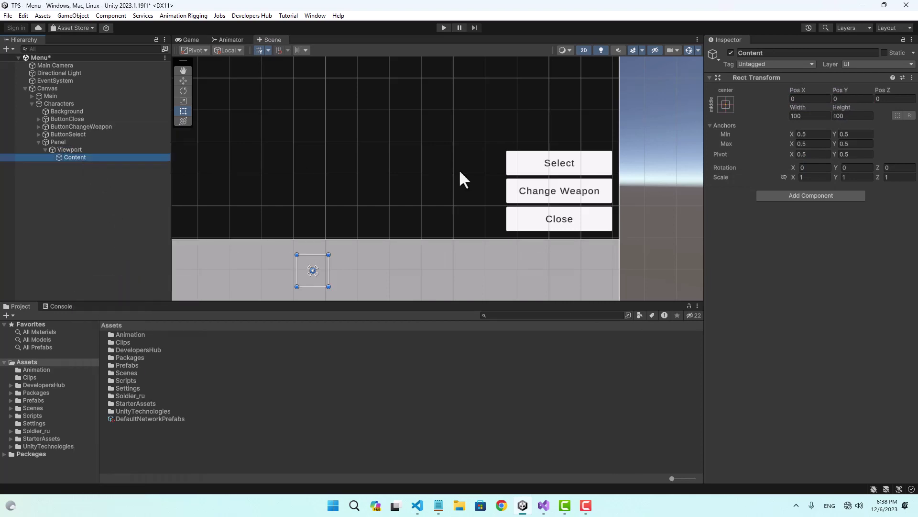
{"action": "left_click", "coordinate": [726, 105]}
{"action": "left_click", "coordinate": [828, 248]}
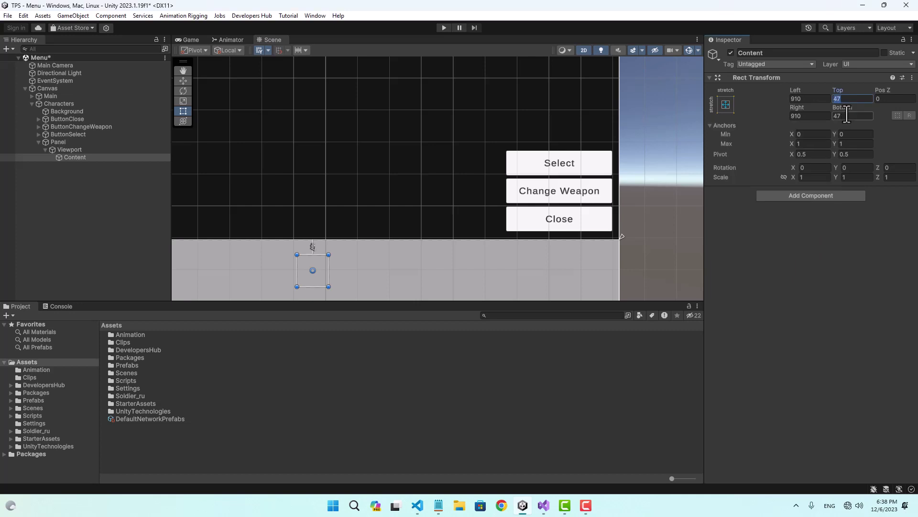
{"action": "left_click", "coordinate": [816, 115]}
{"action": "type", "text": "0"}
{"action": "left_click", "coordinate": [799, 98]}
{"action": "type", "text": "0"}
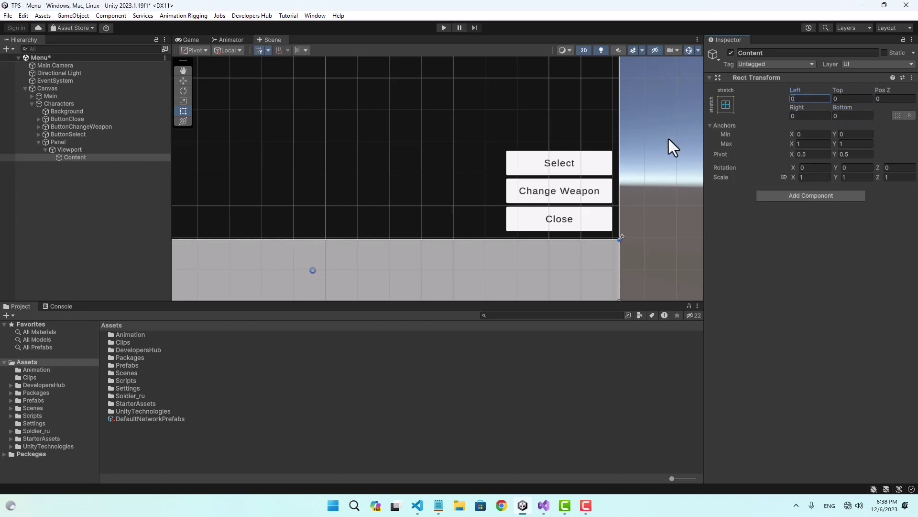
{"action": "middle_click_drag", "start_coordinate": [383, 202], "coordinate": [447, 168]}
{"action": "scroll", "coordinate": [587, 191], "scroll_direction": "up", "scroll_amount": 5}
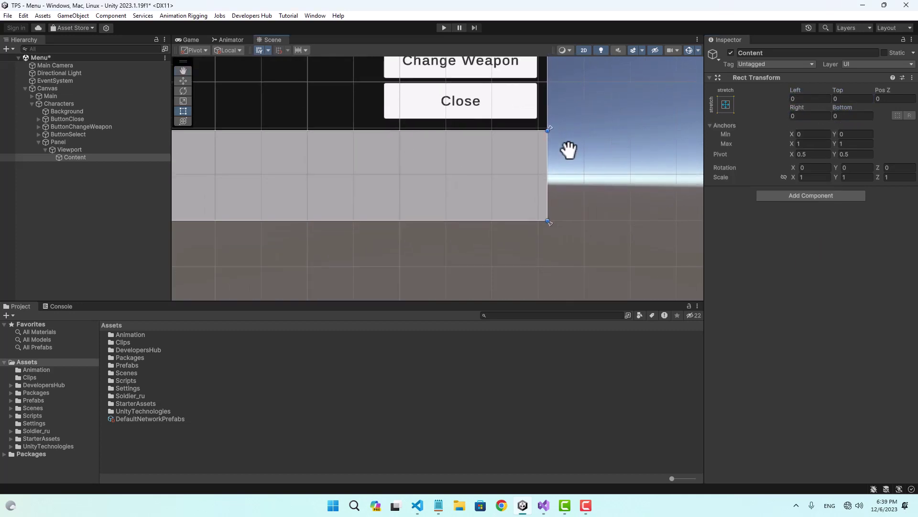
Step: Set Content's vertical anchors to 0.05–0.95 with zero top and bottom offsets
{"action": "left_click_drag", "start_coordinate": [544, 126], "coordinate": [546, 130]}
{"action": "left_click_drag", "start_coordinate": [544, 236], "coordinate": [550, 231]}
{"action": "left_click", "coordinate": [845, 116]}
{"action": "type", "text": "0"}
{"action": "left_click", "coordinate": [842, 98]}
{"action": "type", "text": "0"}
Step: Add a Middle Left Horizontal Layout Group without child width expansion, plus a Content Size Fitter
{"action": "left_click", "coordinate": [810, 198]}
{"action": "left_click", "coordinate": [802, 229]}
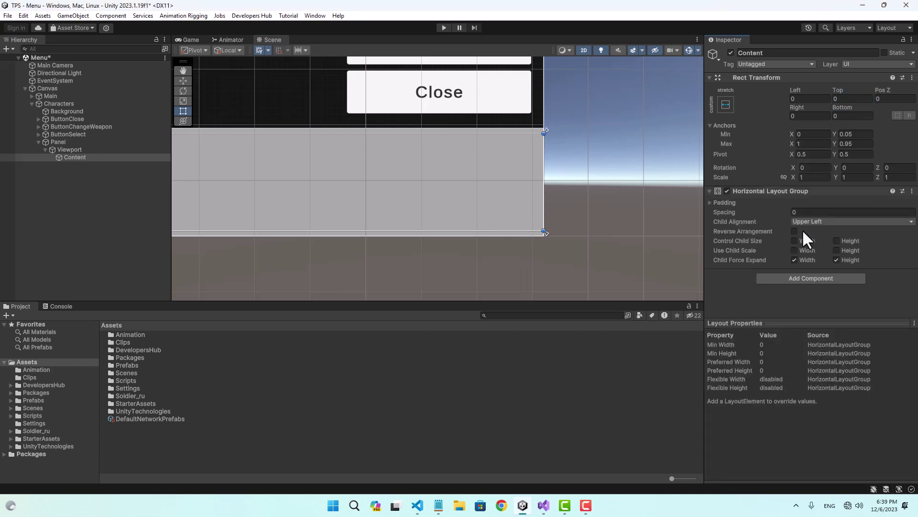
{"action": "left_click", "coordinate": [829, 277]}
{"action": "type", "text": "con"}
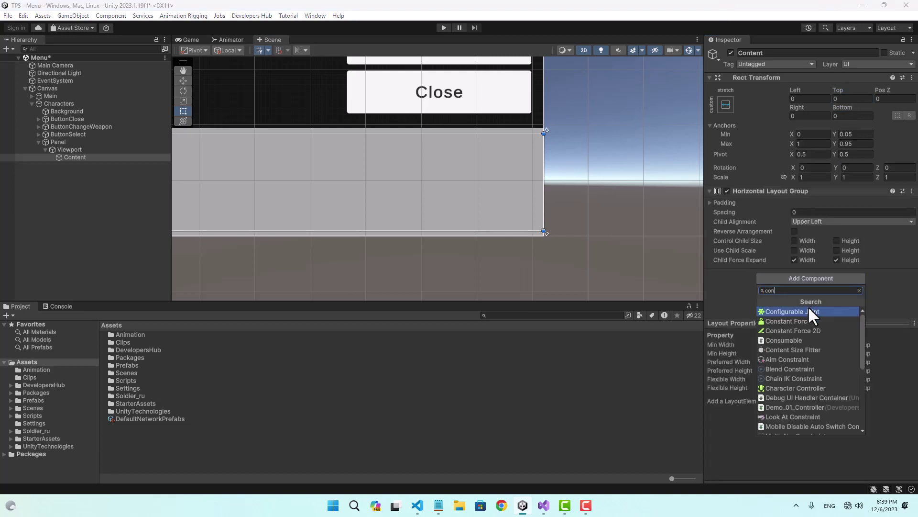
{"action": "left_click", "coordinate": [803, 350]}
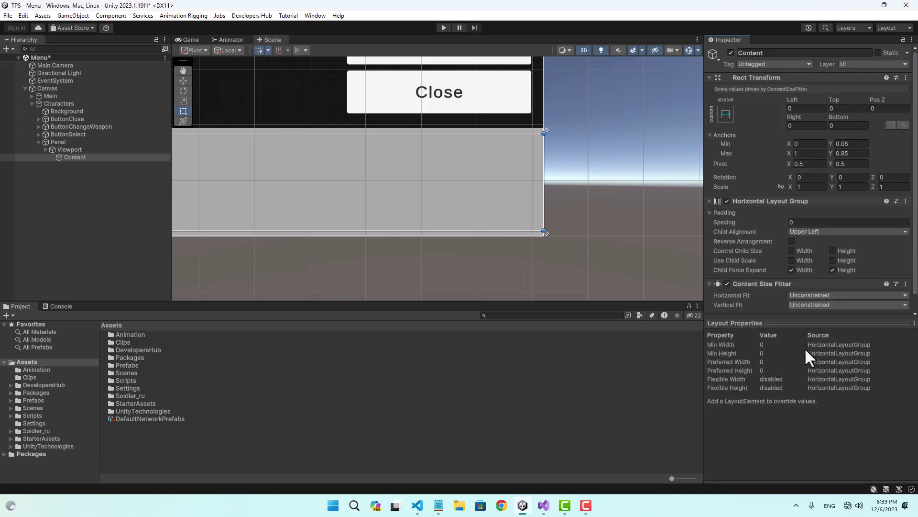
{"action": "left_click", "coordinate": [792, 269]}
{"action": "left_click", "coordinate": [833, 261]}
{"action": "left_click", "coordinate": [801, 232]}
{"action": "left_click", "coordinate": [820, 274]}
Step: Add a Scroll Rect to Panel with Content and Viewport assigned
{"action": "left_click", "coordinate": [57, 143]}
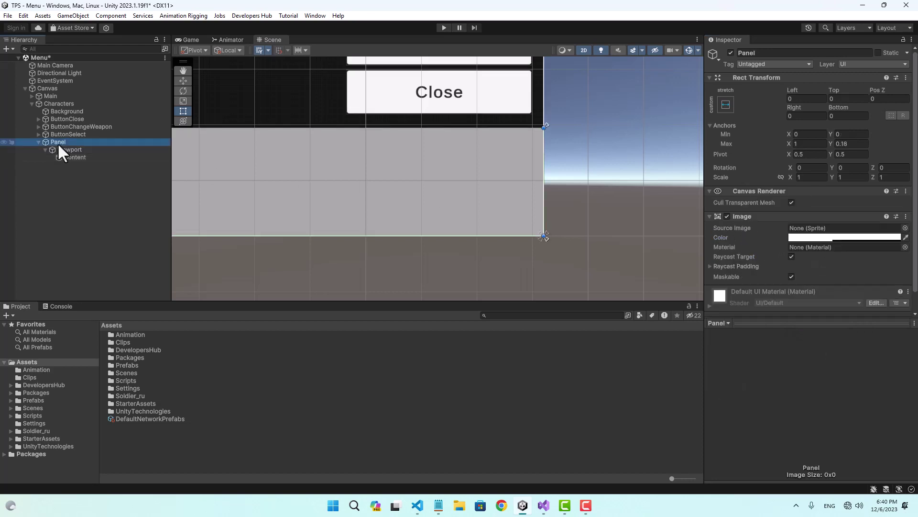
{"action": "scroll", "coordinate": [778, 277], "scroll_direction": "down", "scroll_amount": 2}
{"action": "left_click", "coordinate": [794, 303]}
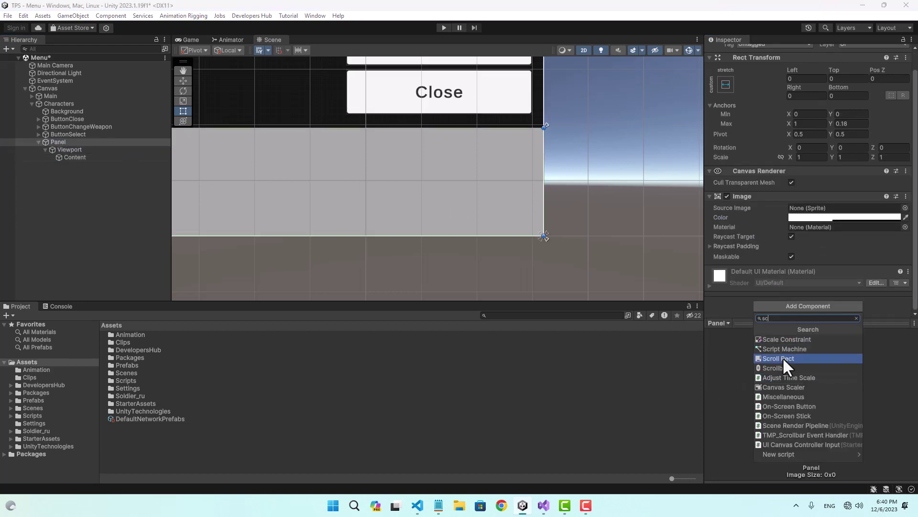
{"action": "left_click", "coordinate": [782, 357]}
{"action": "scroll", "coordinate": [822, 197], "scroll_direction": "down", "scroll_amount": 3}
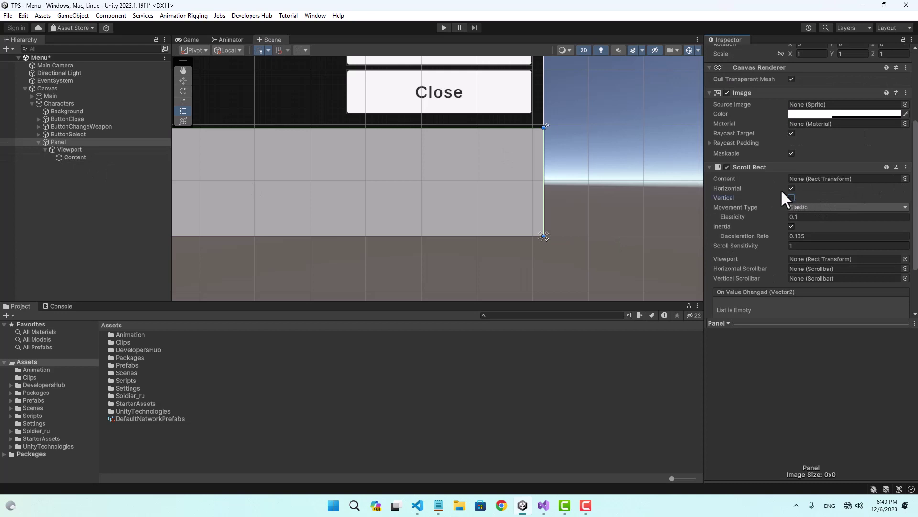
{"action": "left_click_drag", "start_coordinate": [75, 158], "coordinate": [818, 184]}
{"action": "left_click_drag", "start_coordinate": [71, 148], "coordinate": [806, 257]}
Step: Give the Viewport a Rect Mask 2D component
{"action": "left_click", "coordinate": [452, 205]}
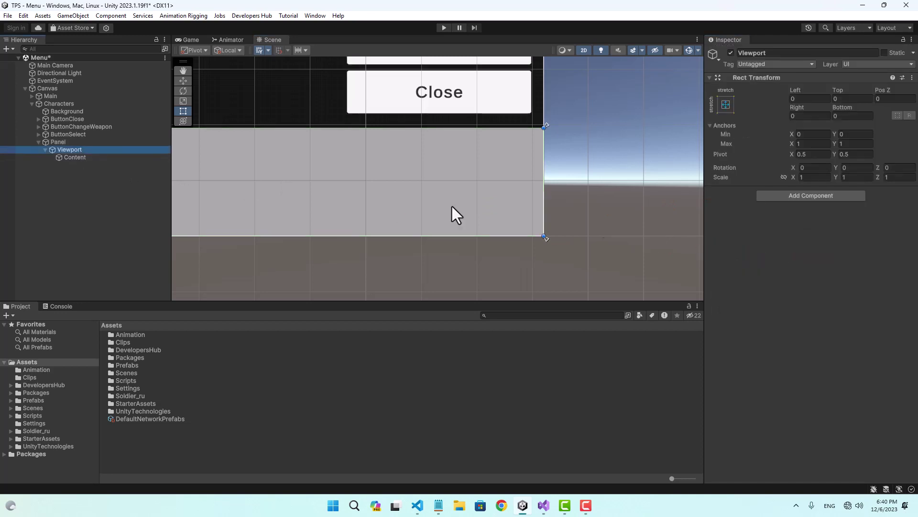
{"action": "left_click", "coordinate": [778, 196]}
{"action": "type", "text": "mask"}
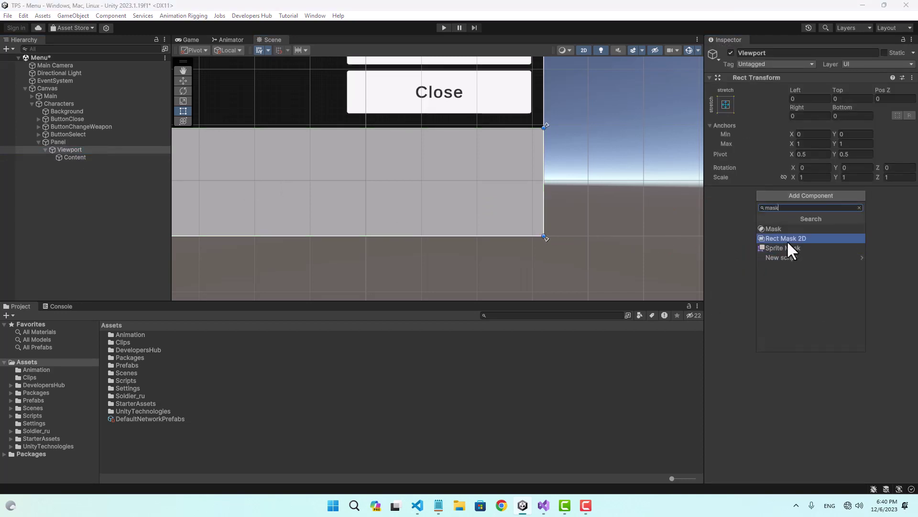
{"action": "left_click", "coordinate": [787, 239]}
{"action": "left_click", "coordinate": [71, 157]}
Step: Add a UI Panel named CharacterItem inside Content
{"action": "right_click", "coordinate": [70, 157]}
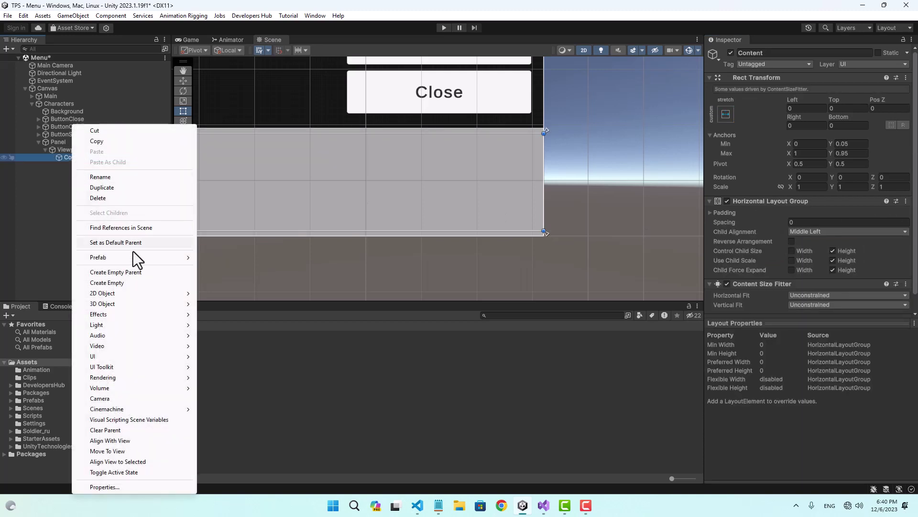
{"action": "mouse_move", "coordinate": [137, 356]}
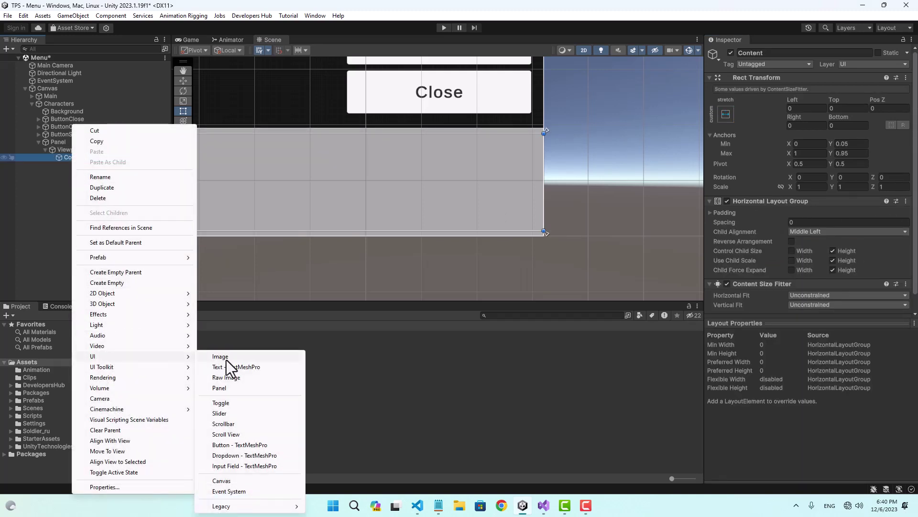
{"action": "left_click", "coordinate": [236, 386]}
{"action": "type", "text": "CharacterItem"}
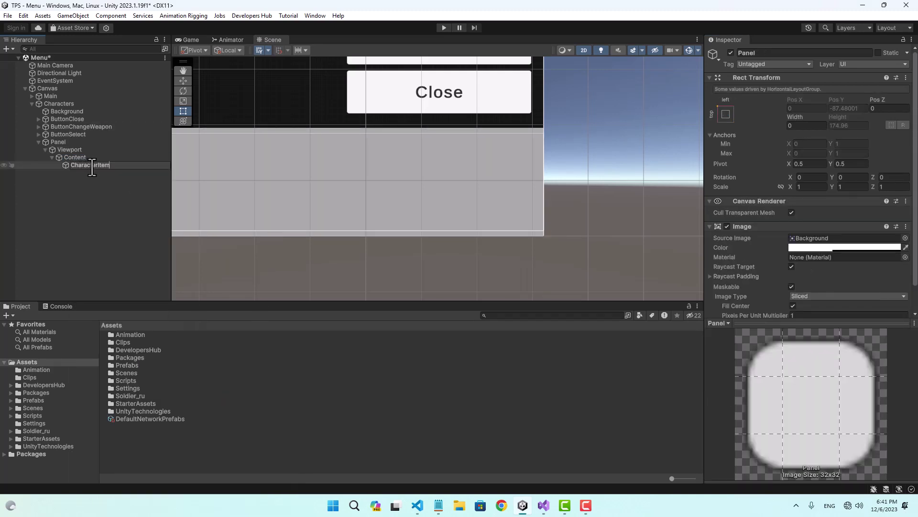
{"action": "key", "text": "Return"}
{"action": "double_click", "coordinate": [93, 165]}
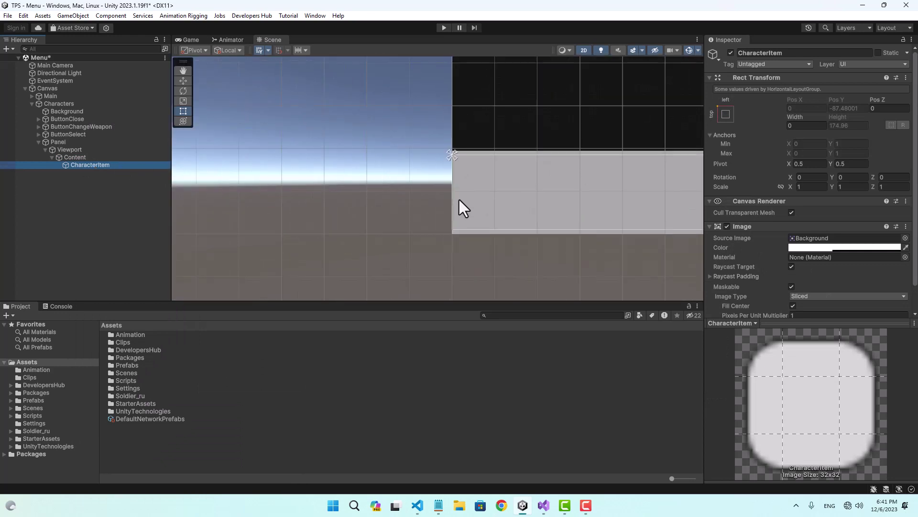
{"action": "middle_click_drag", "start_coordinate": [458, 205], "coordinate": [389, 180]}
Step: Colour CharacterItem dark grey (525252) and set its width to 200
{"action": "left_click", "coordinate": [814, 248]}
{"action": "mouse_move", "coordinate": [833, 334]}
{"action": "left_mouse_down"}
{"action": "mouse_move", "coordinate": [814, 332]}
{"action": "mouse_move", "coordinate": [823, 335]}
{"action": "left_mouse_up"}
{"action": "left_click_drag", "start_coordinate": [794, 117], "coordinate": [703, 188]}
{"action": "left_click", "coordinate": [807, 126]}
{"action": "type", "text": "200"}
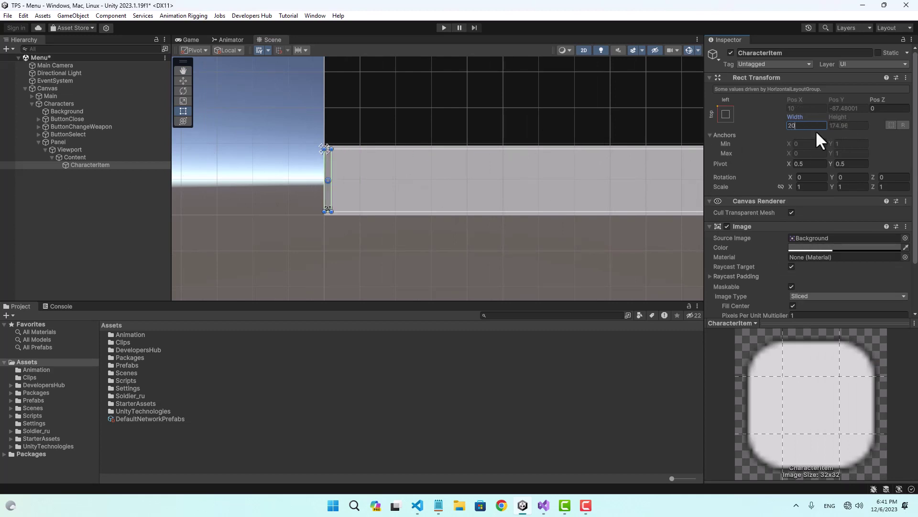
{"action": "scroll", "coordinate": [297, 160], "scroll_direction": "up", "scroll_amount": 3}
{"action": "middle_click_drag", "start_coordinate": [298, 160], "coordinate": [236, 158]}
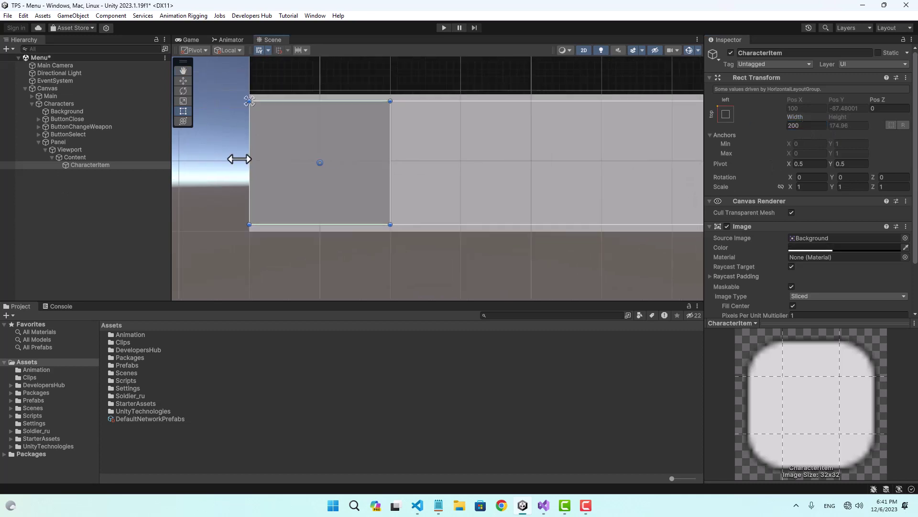
{"action": "right_click", "coordinate": [83, 165]}
Step: Add a TextMeshPro text named TextName to CharacterItem and move it near the top
{"action": "mouse_move", "coordinate": [128, 355]}
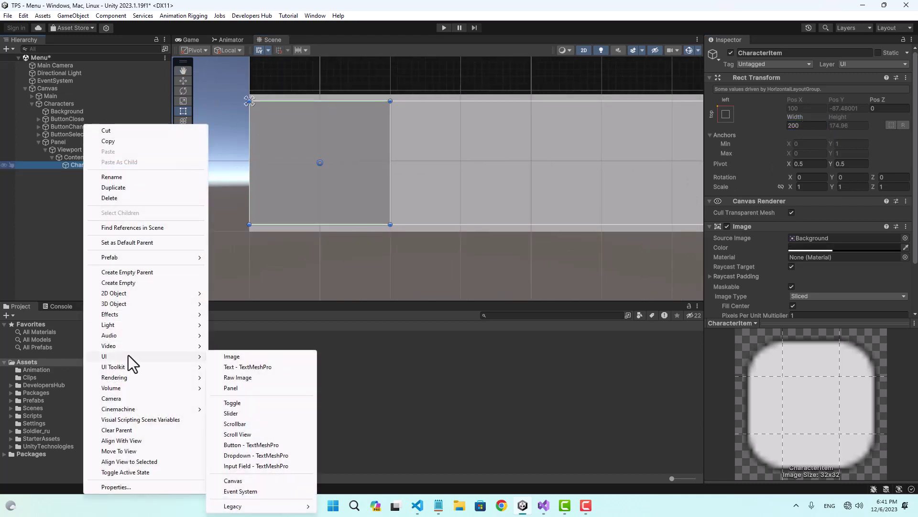
{"action": "left_click", "coordinate": [258, 371]}
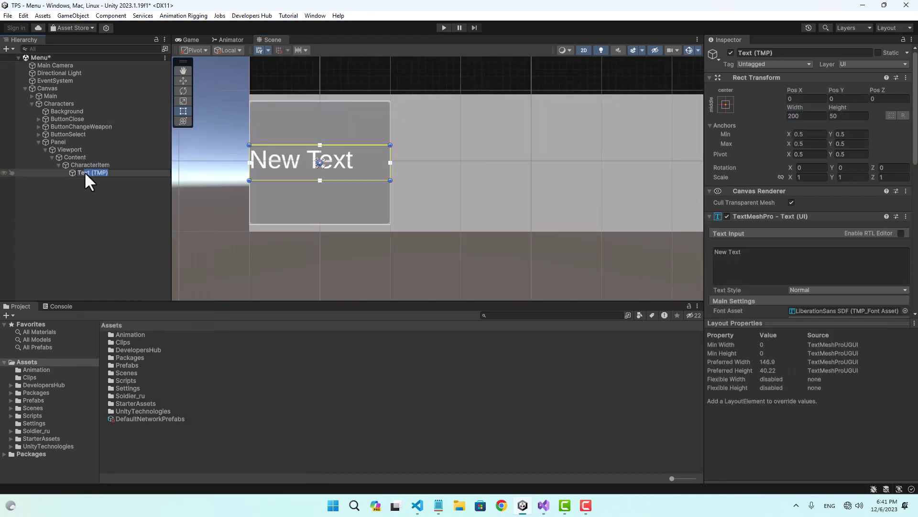
{"action": "type", "text": "TextName"}
{"action": "key", "text": "Return"}
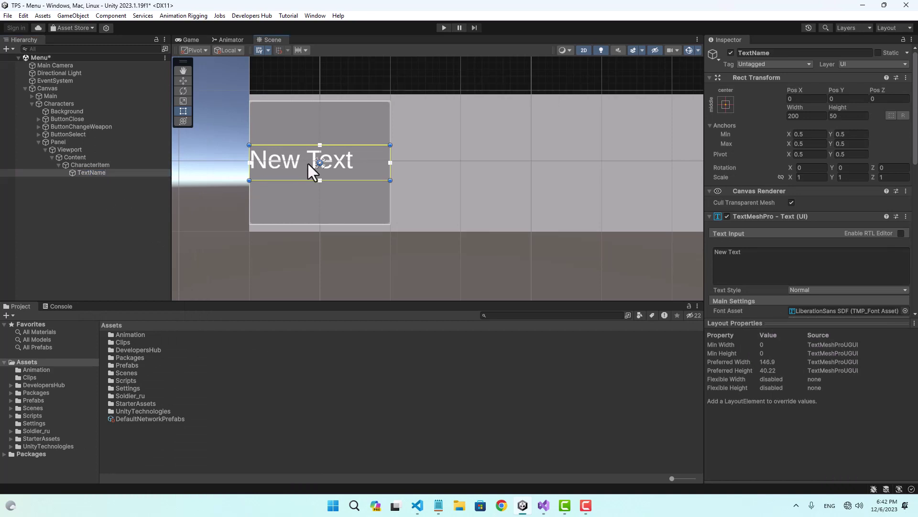
{"action": "left_click_drag", "start_coordinate": [346, 164], "coordinate": [349, 128]}
{"action": "scroll", "coordinate": [915, 215], "scroll_direction": "down", "scroll_amount": 2}
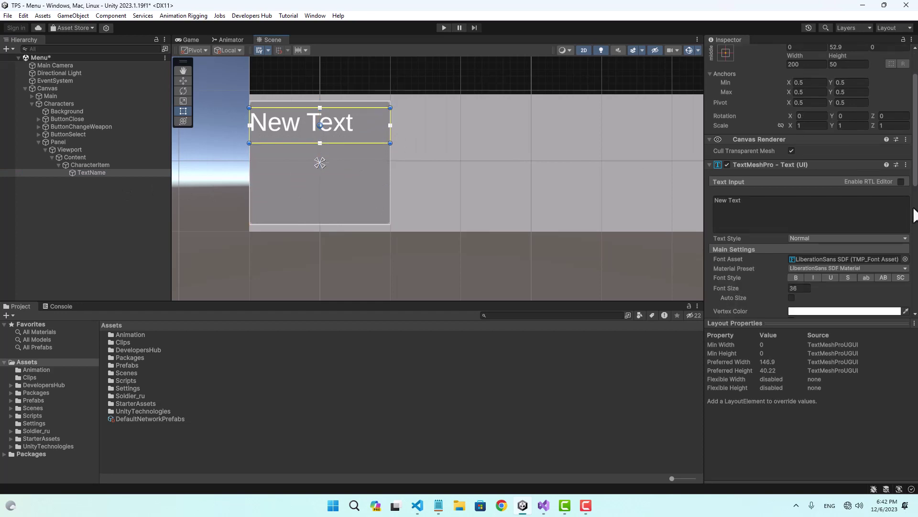
{"action": "scroll", "coordinate": [815, 232], "scroll_direction": "down", "scroll_amount": 2}
Step: Make TextName bold and centred, reading 'Name'
{"action": "left_click", "coordinate": [797, 226]}
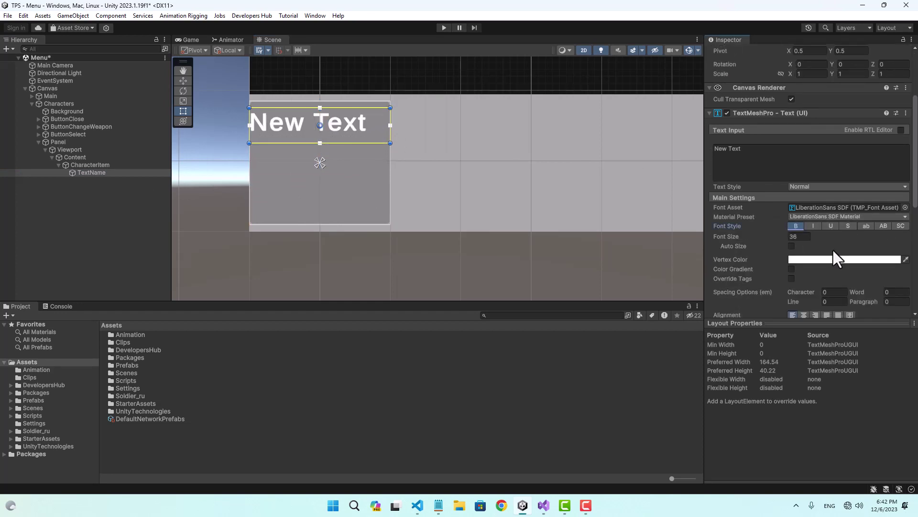
{"action": "scroll", "coordinate": [833, 250], "scroll_direction": "down", "scroll_amount": 1}
{"action": "left_click", "coordinate": [804, 289]}
{"action": "left_click", "coordinate": [747, 134]}
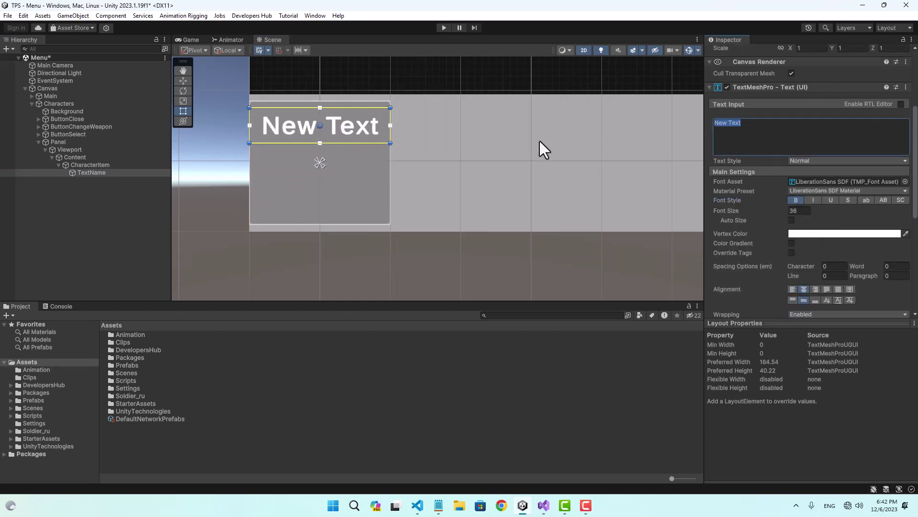
{"action": "type", "text": "Name"}
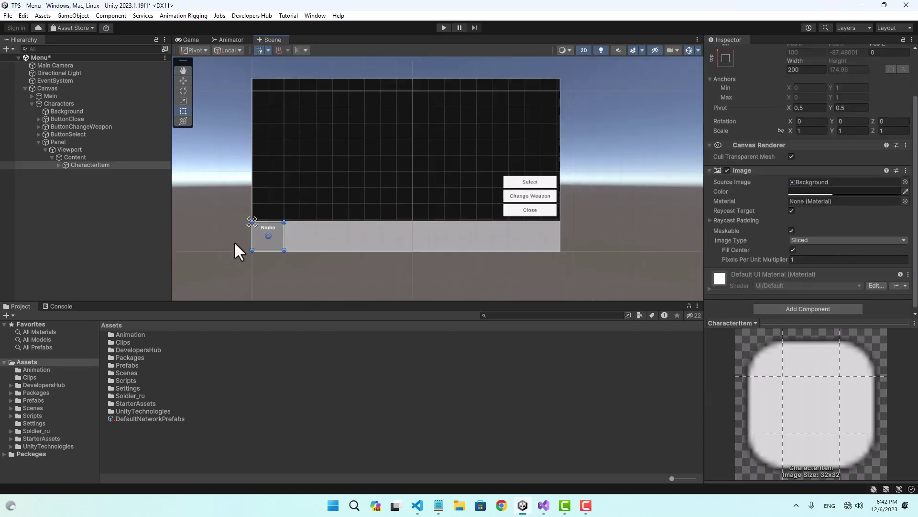
{"action": "left_click", "coordinate": [234, 241]}
{"action": "left_click", "coordinate": [39, 142]}
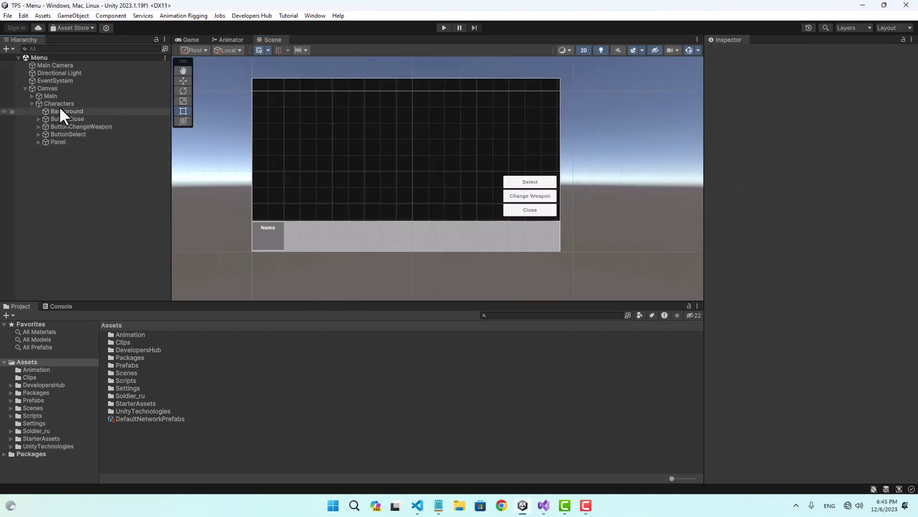
{"action": "right_click", "coordinate": [59, 104]}
Step: Add a Raw Image named CharacterImage under Characters
{"action": "mouse_move", "coordinate": [107, 340]}
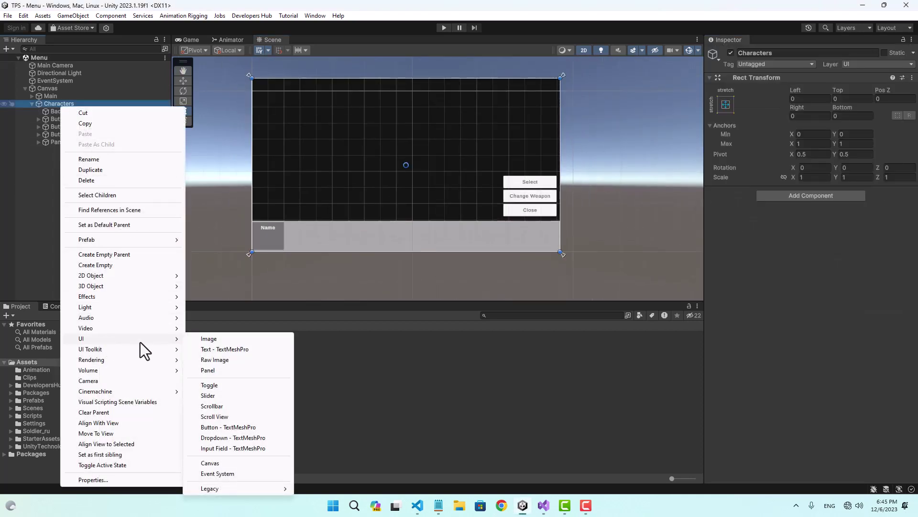
{"action": "left_click", "coordinate": [219, 361]}
{"action": "type", "text": "CharacterImage"}
{"action": "key", "text": "Return"}
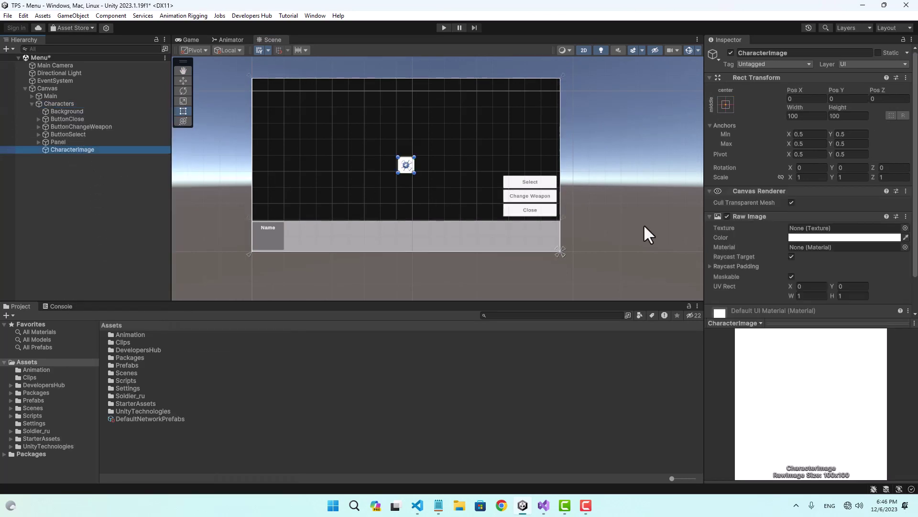
Step: Create a CharacterRenderTexture render texture asset in the Assets folder
{"action": "right_click", "coordinate": [132, 437]}
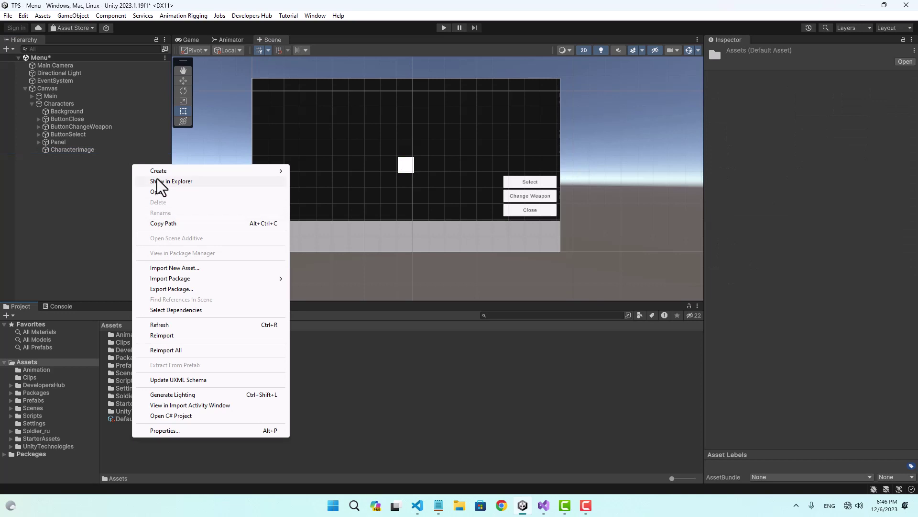
{"action": "mouse_move", "coordinate": [159, 172]}
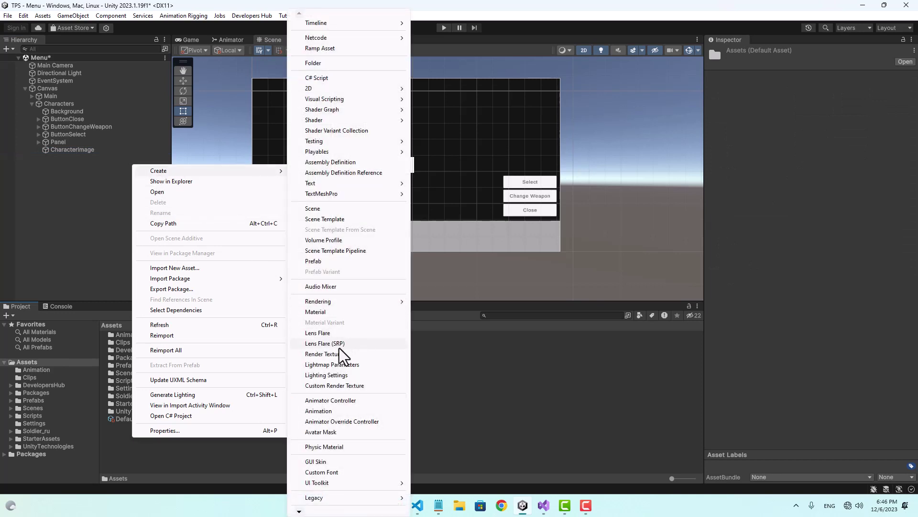
{"action": "left_click", "coordinate": [324, 354]}
{"action": "type", "text": "CharacterRenderTexture"}
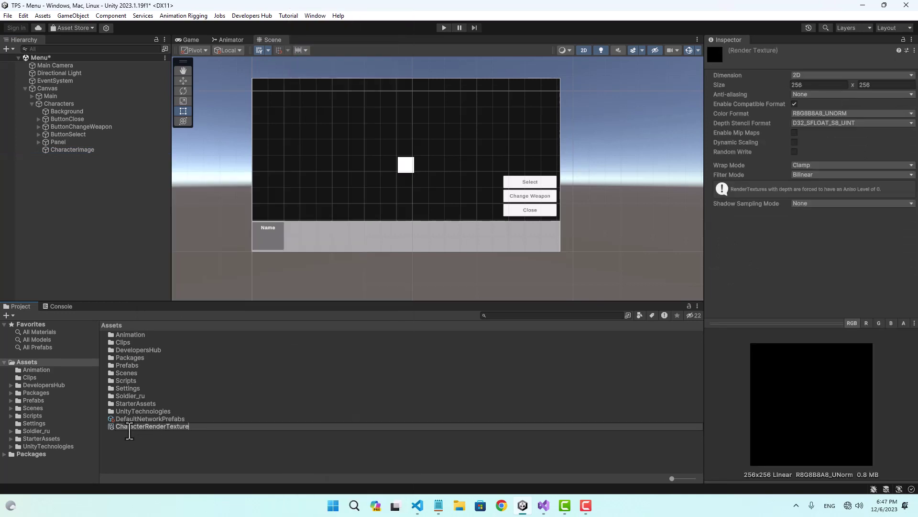
{"action": "key", "text": "Return"}
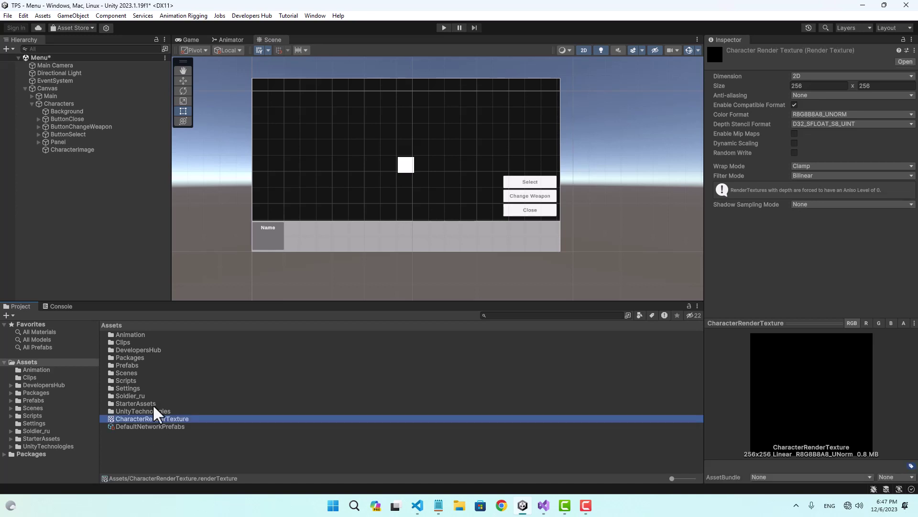
{"action": "left_click", "coordinate": [73, 150]}
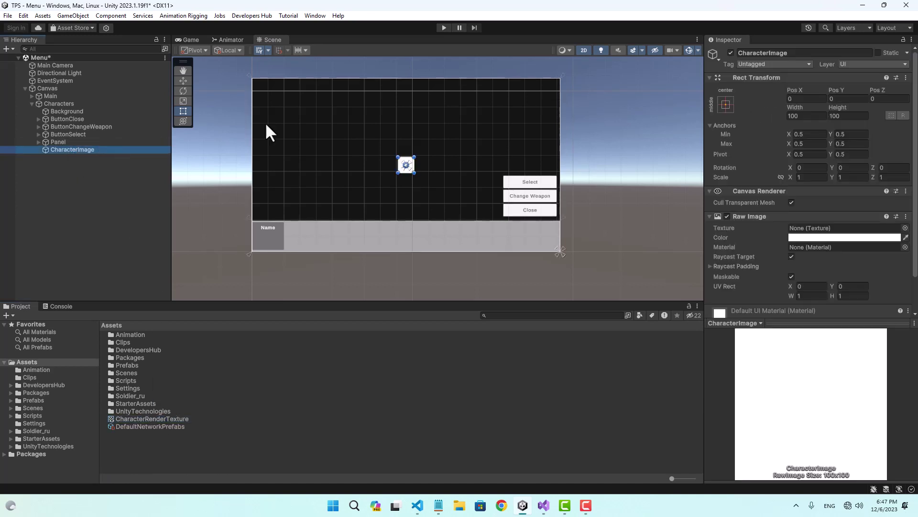
Step: Assign CharacterRenderTexture as the CharacterImage Raw Image texture
{"action": "left_click_drag", "start_coordinate": [130, 418], "coordinate": [792, 227]}
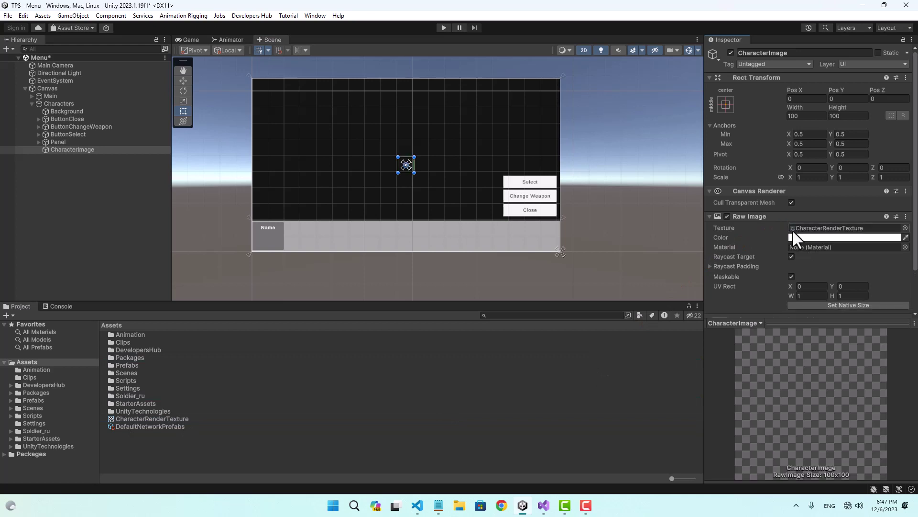
{"action": "scroll", "coordinate": [431, 193], "scroll_direction": "down", "scroll_amount": 1}
{"action": "scroll", "coordinate": [432, 186], "scroll_direction": "up", "scroll_amount": 3}
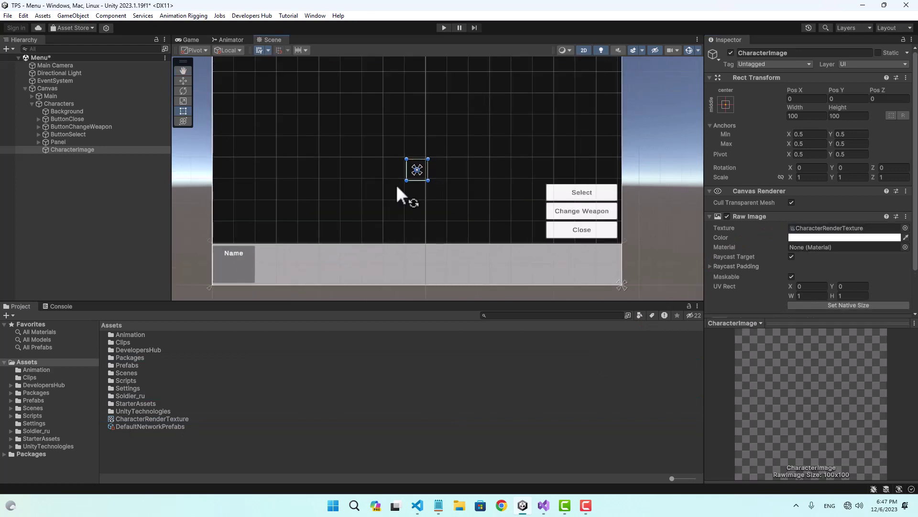
Step: Stretch CharacterImage over the screen and set its width and height to 880
{"action": "left_click", "coordinate": [67, 150]}
{"action": "left_click_drag", "start_coordinate": [420, 160], "coordinate": [417, 78]}
{"action": "middle_click_drag", "start_coordinate": [417, 78], "coordinate": [418, 116]}
{"action": "left_click_drag", "start_coordinate": [418, 116], "coordinate": [418, 91]}
{"action": "middle_click_drag", "start_coordinate": [469, 210], "coordinate": [461, 150]}
{"action": "left_click_drag", "start_coordinate": [408, 157], "coordinate": [418, 220]}
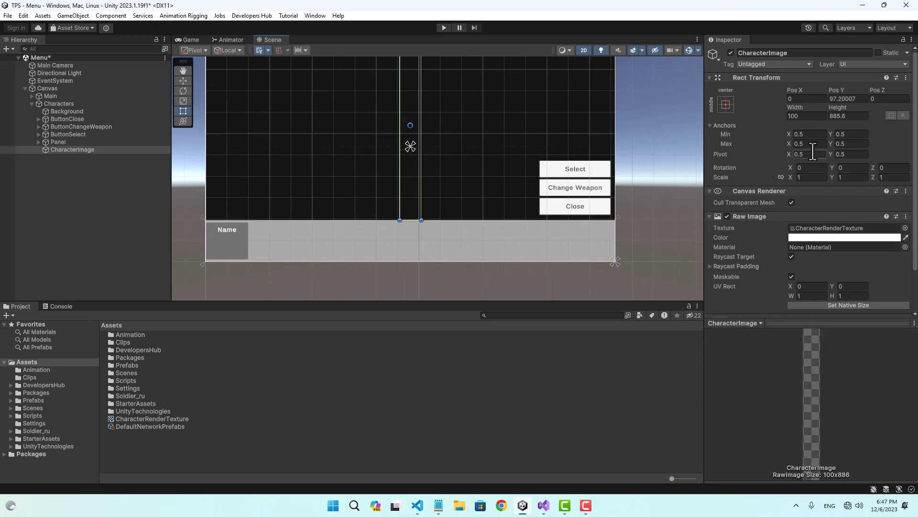
{"action": "left_click", "coordinate": [833, 116]}
{"action": "type", "text": "880"}
{"action": "left_click", "coordinate": [810, 116]}
{"action": "type", "text": "8"}
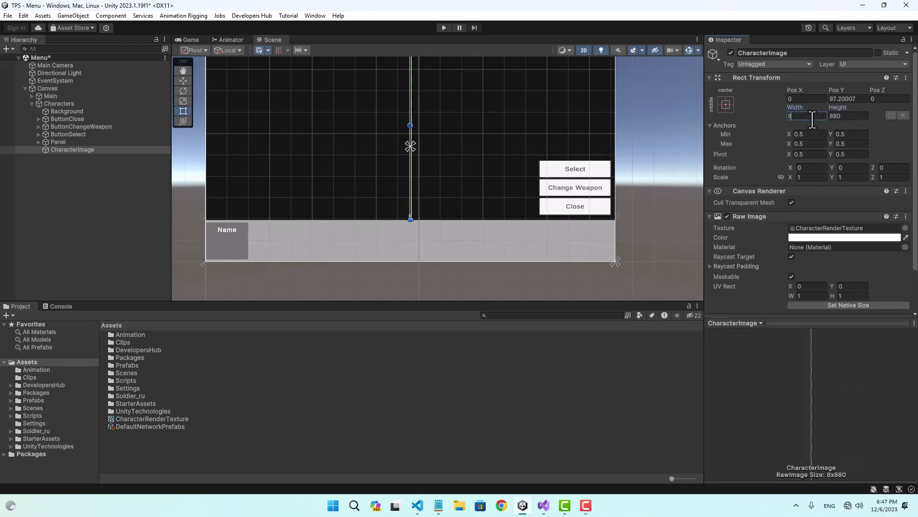
{"action": "type", "text": "80"}
{"action": "key", "text": "Return"}
Step: Add a new camera to the scene named CharacterCamera
{"action": "key", "text": "f"}
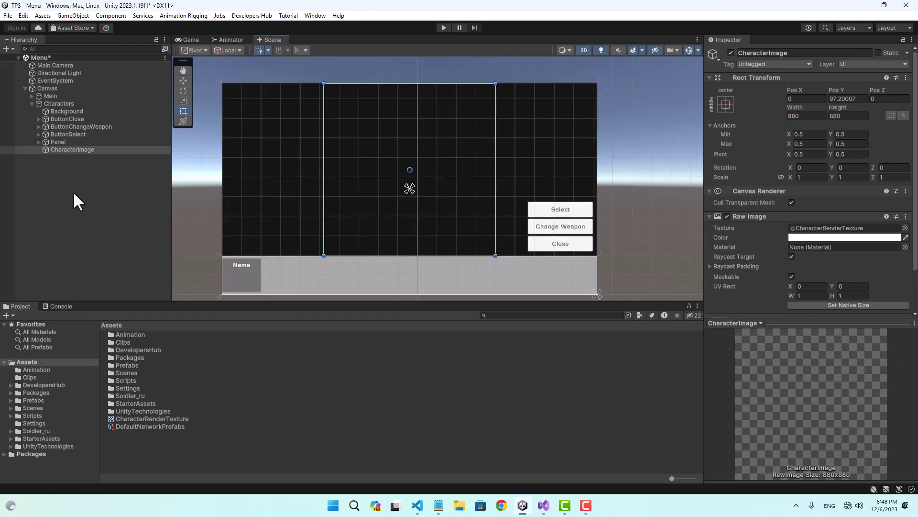
{"action": "right_click", "coordinate": [81, 211]}
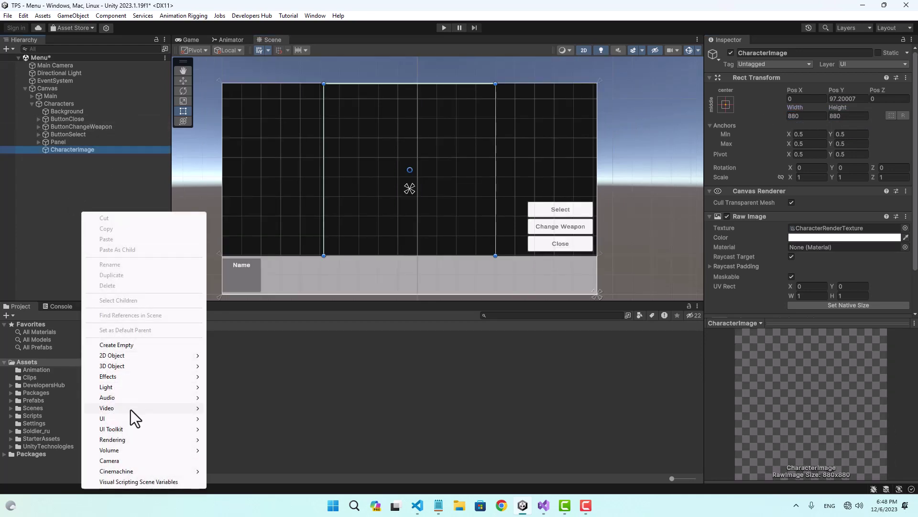
{"action": "left_click", "coordinate": [122, 460]}
{"action": "type", "text": "CharacterCamera"}
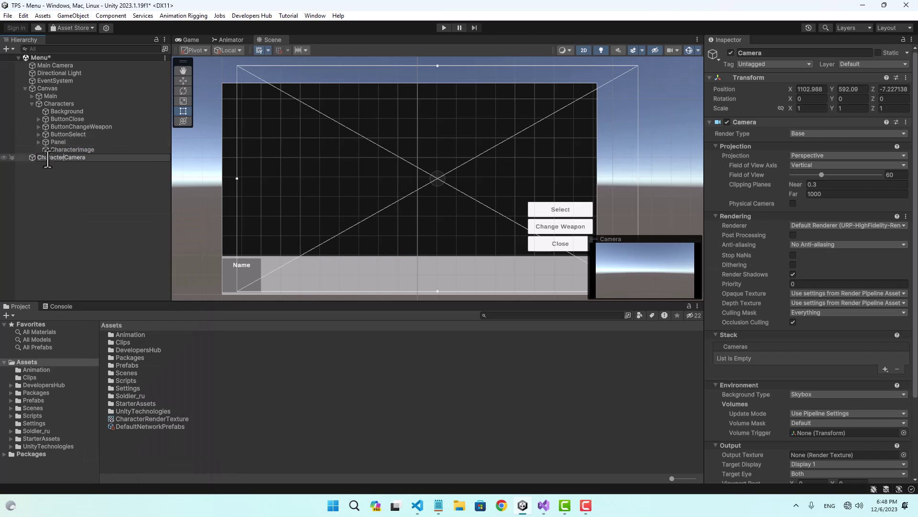
{"action": "key", "text": "Return"}
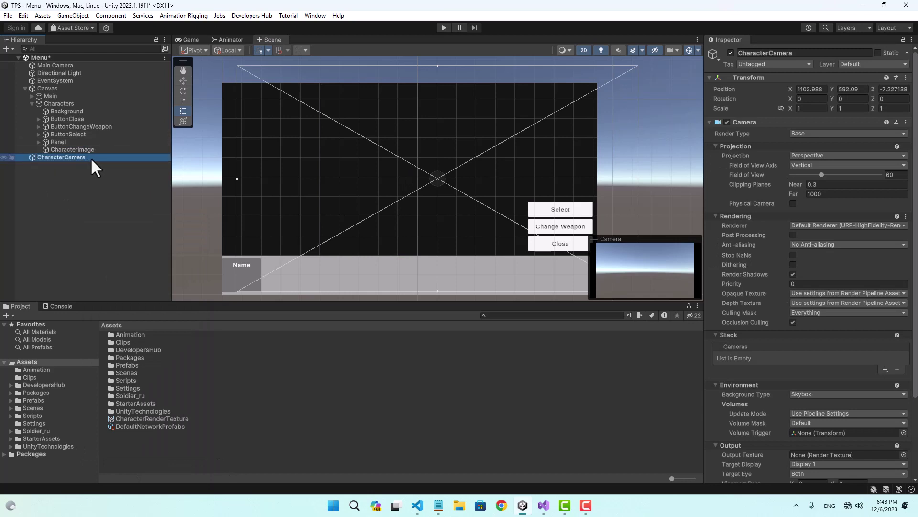
Step: Make CharacterCamera render orthographically into CharacterRenderTexture, and collapse the Canvas
{"action": "scroll", "coordinate": [722, 371], "scroll_direction": "down", "scroll_amount": 5}
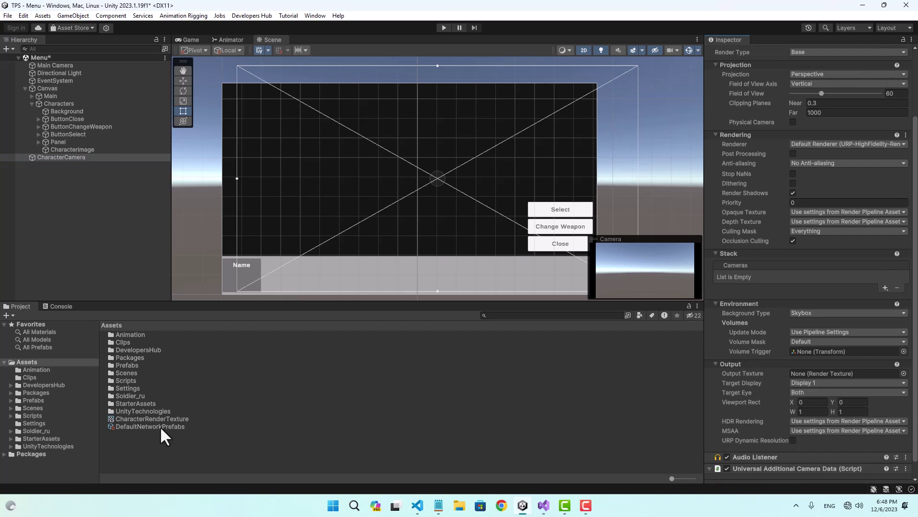
{"action": "left_click_drag", "start_coordinate": [134, 418], "coordinate": [816, 374]}
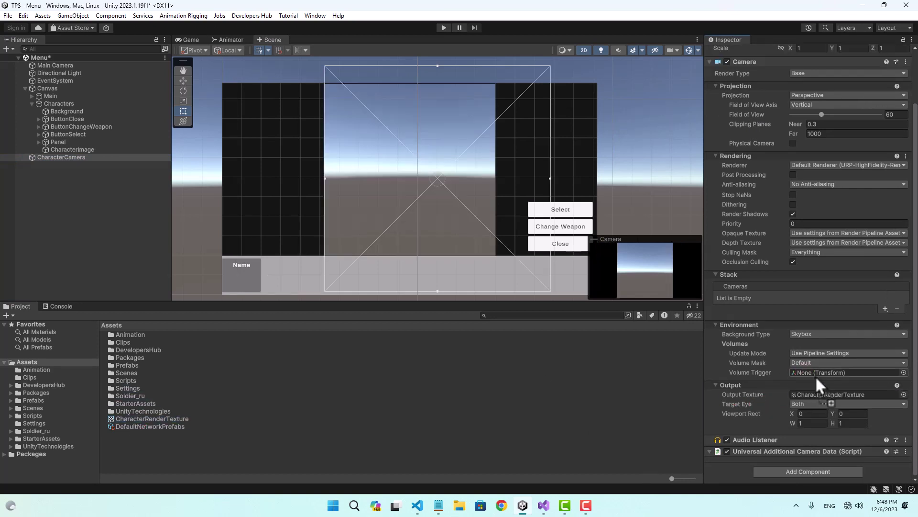
{"action": "scroll", "coordinate": [819, 291], "scroll_direction": "up", "scroll_amount": 3}
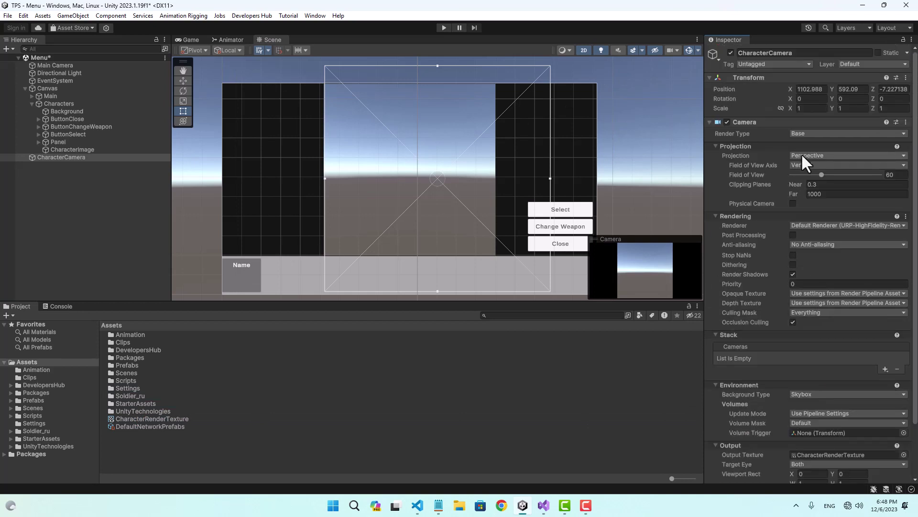
{"action": "left_click", "coordinate": [804, 156]}
{"action": "left_click", "coordinate": [825, 176]}
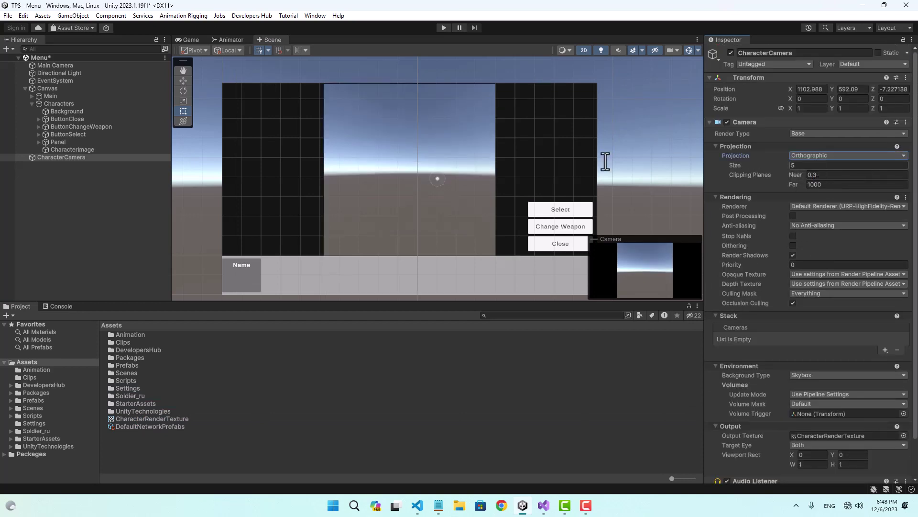
{"action": "left_click", "coordinate": [25, 88]}
Step: Place the Bot prefab from Prefabs/Characters into the scene and focus on it
{"action": "left_click", "coordinate": [62, 151]}
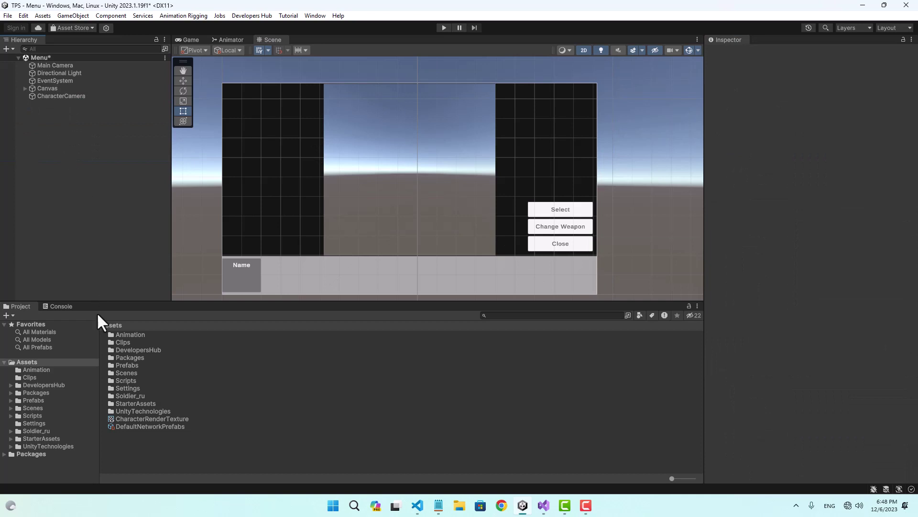
{"action": "double_click", "coordinate": [120, 366]}
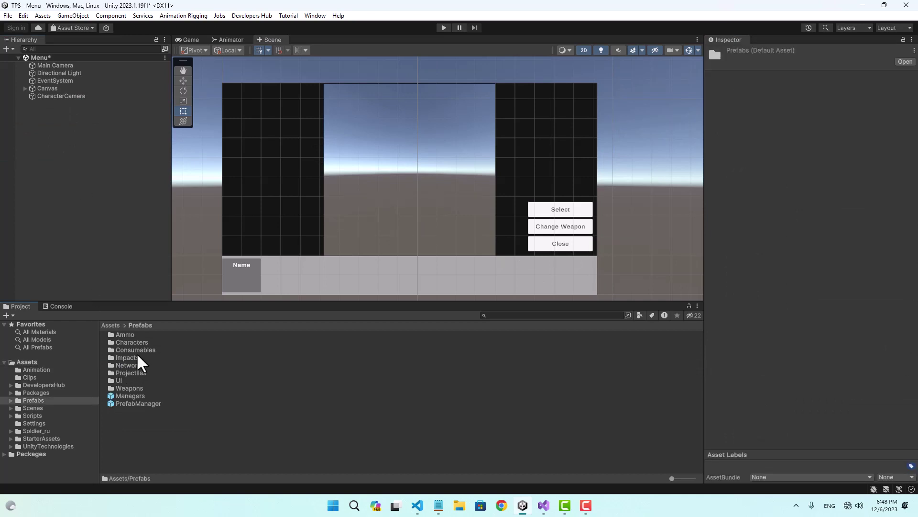
{"action": "double_click", "coordinate": [139, 344]}
{"action": "left_click_drag", "start_coordinate": [123, 336], "coordinate": [44, 104]}
{"action": "double_click", "coordinate": [43, 103]}
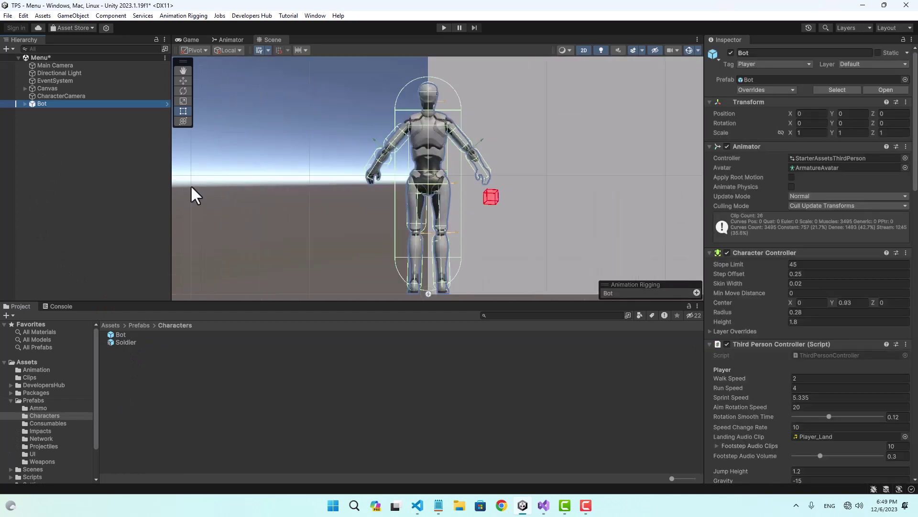
Step: Move the Bot left to Position X -30
{"action": "scroll", "coordinate": [333, 182], "scroll_direction": "down", "scroll_amount": 5}
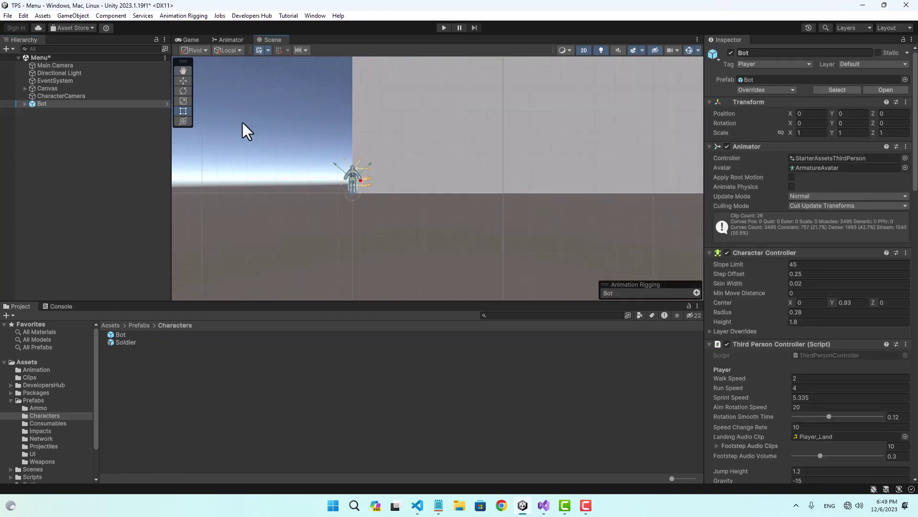
{"action": "left_click", "coordinate": [183, 83]}
{"action": "left_click_drag", "start_coordinate": [395, 191], "coordinate": [287, 192]}
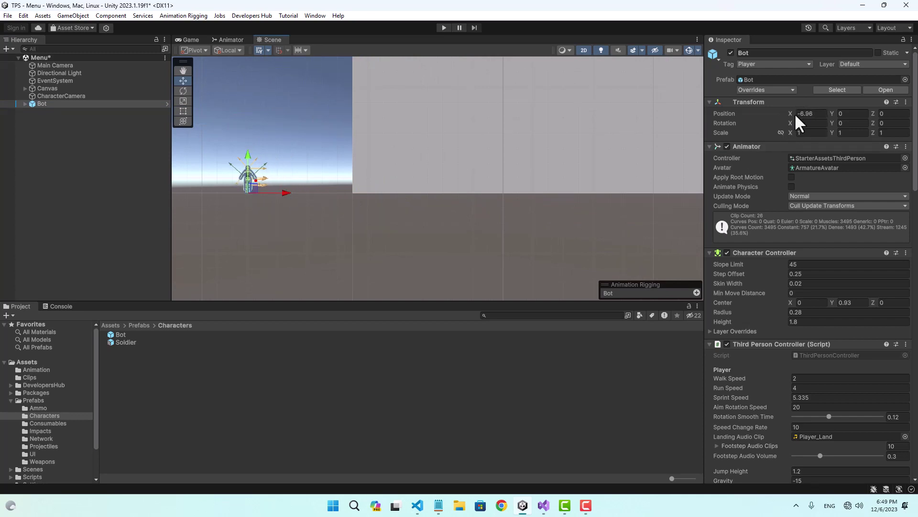
{"action": "middle_click_drag", "start_coordinate": [295, 172], "coordinate": [426, 205]}
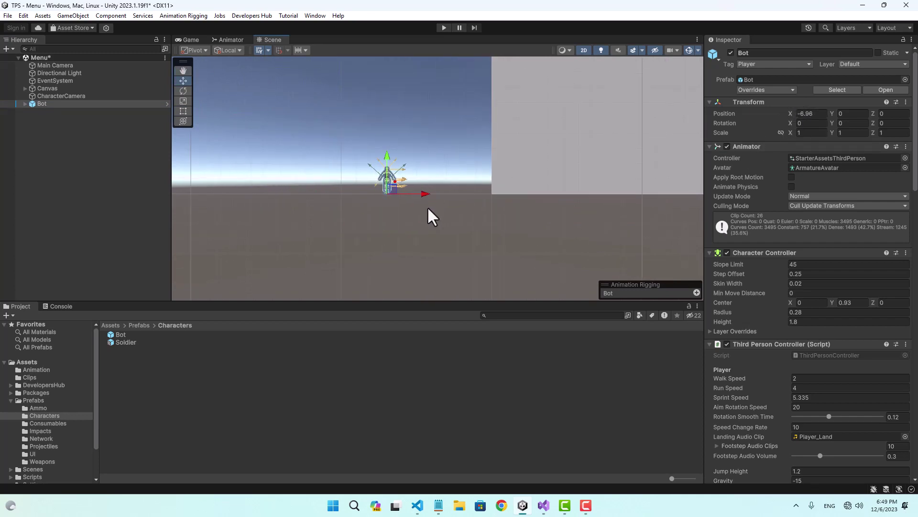
{"action": "left_click_drag", "start_coordinate": [422, 193], "coordinate": [198, 194]}
{"action": "middle_click_drag", "start_coordinate": [224, 191], "coordinate": [573, 165]}
{"action": "left_click_drag", "start_coordinate": [550, 162], "coordinate": [403, 164]}
{"action": "left_click", "coordinate": [804, 114]}
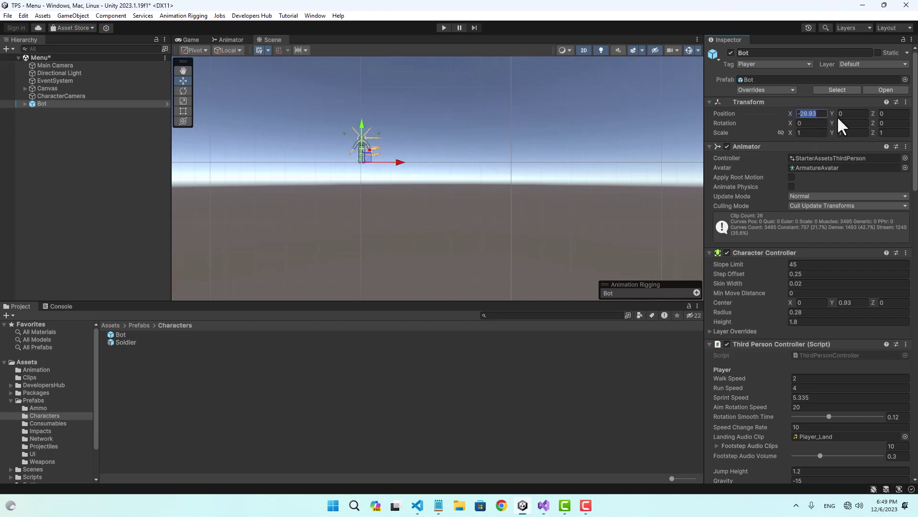
{"action": "type", "text": "-30"}
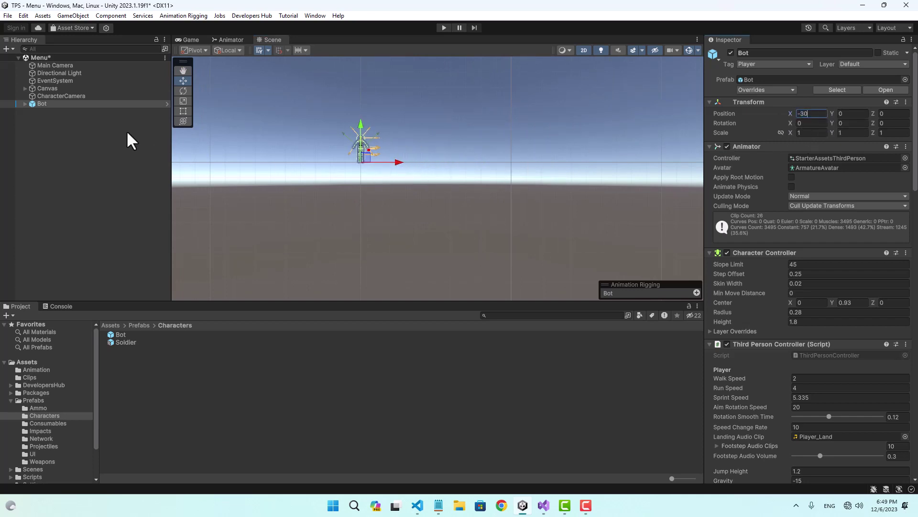
Step: Leave 2D mode and frame the Bot in an orthographic front view
{"action": "left_click", "coordinate": [584, 53]}
{"action": "left_click", "coordinate": [48, 103]}
{"action": "key", "text": "f"}
{"action": "left_click", "coordinate": [687, 82]}
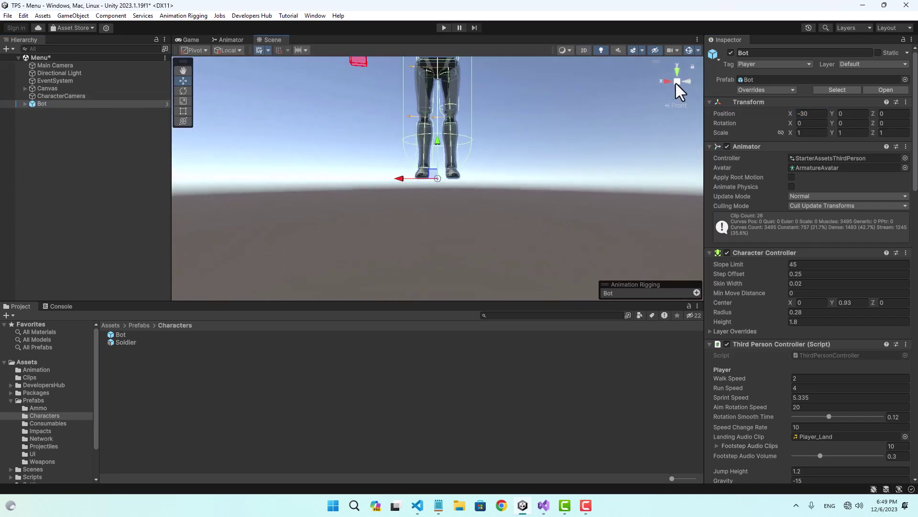
{"action": "left_click", "coordinate": [676, 82]}
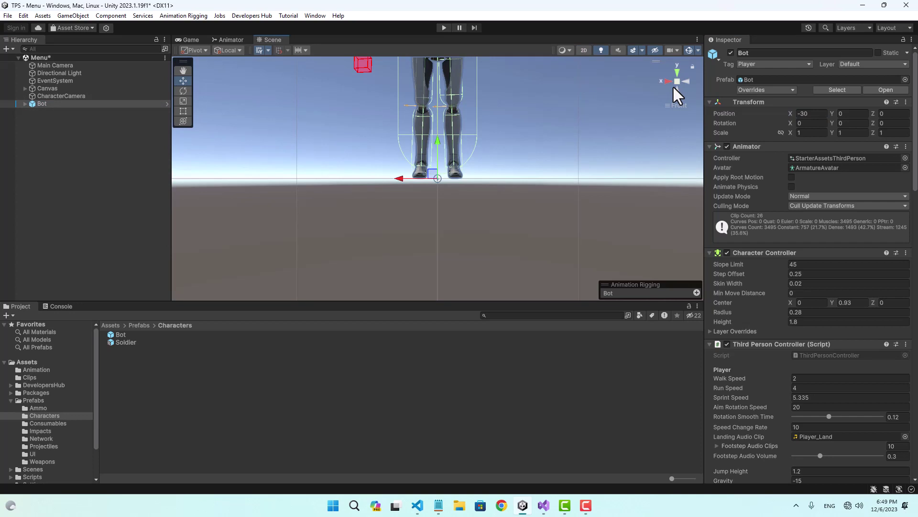
{"action": "left_click", "coordinate": [62, 95]}
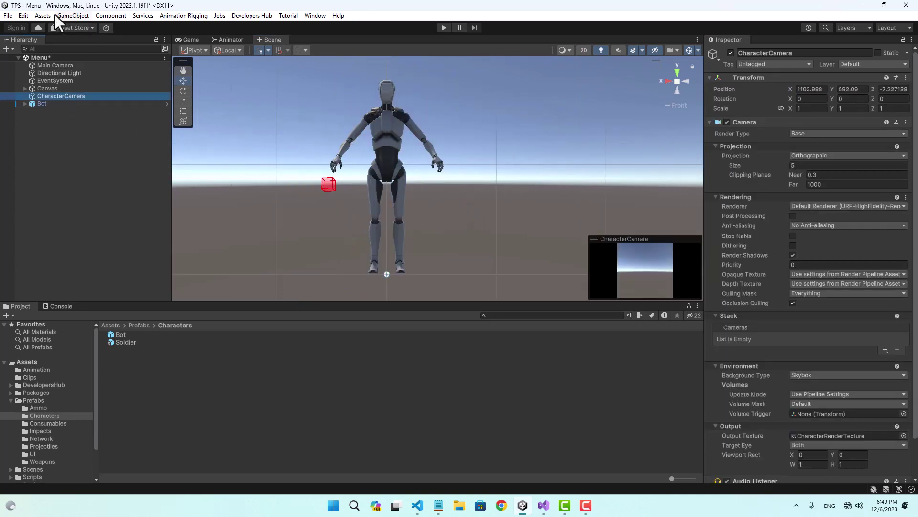
Step: Align CharacterCamera with the front view of the Bot
{"action": "left_click", "coordinate": [73, 16]}
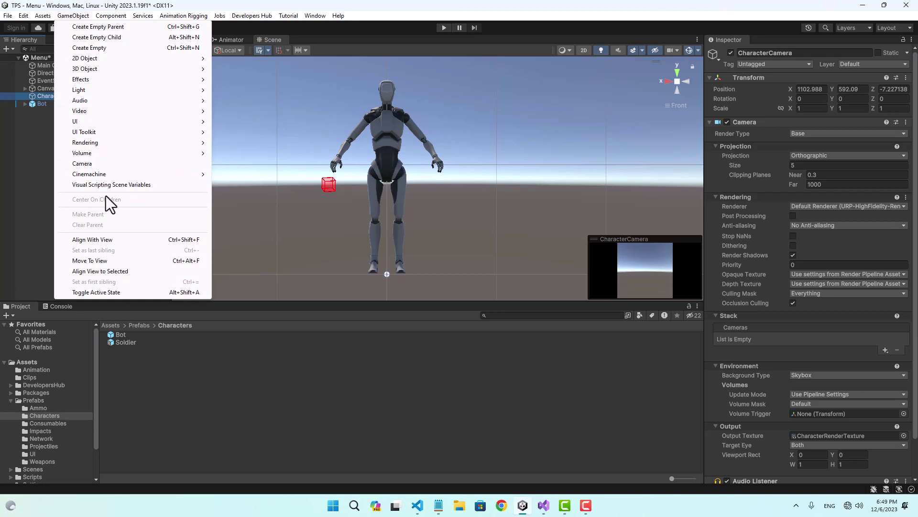
{"action": "left_click", "coordinate": [105, 239]}
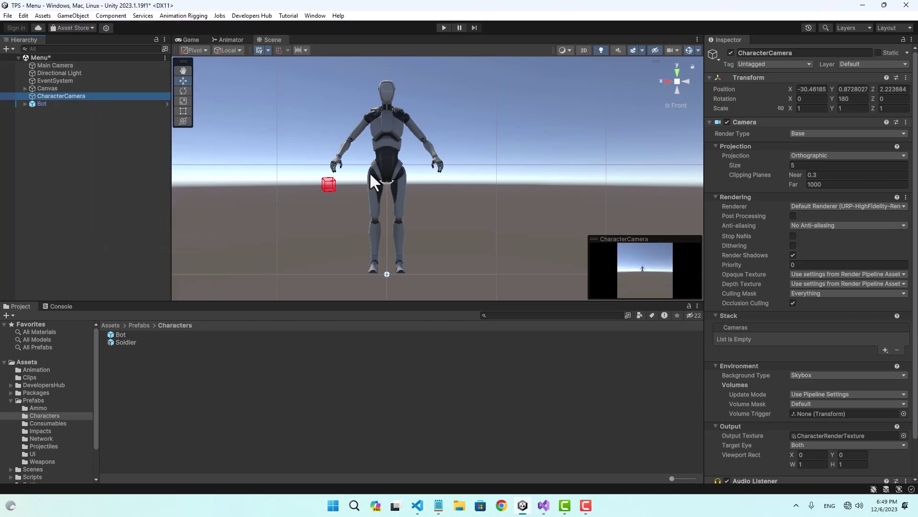
{"action": "left_click_drag", "start_coordinate": [617, 159], "coordinate": [574, 154], "text": "alt"}
{"action": "left_click_drag", "start_coordinate": [339, 177], "coordinate": [579, 165], "text": "alt"}
Step: Set the camera's far clip to 10 and orthographic size to 1.2, checking the Game view
{"action": "type", "text": "10"}
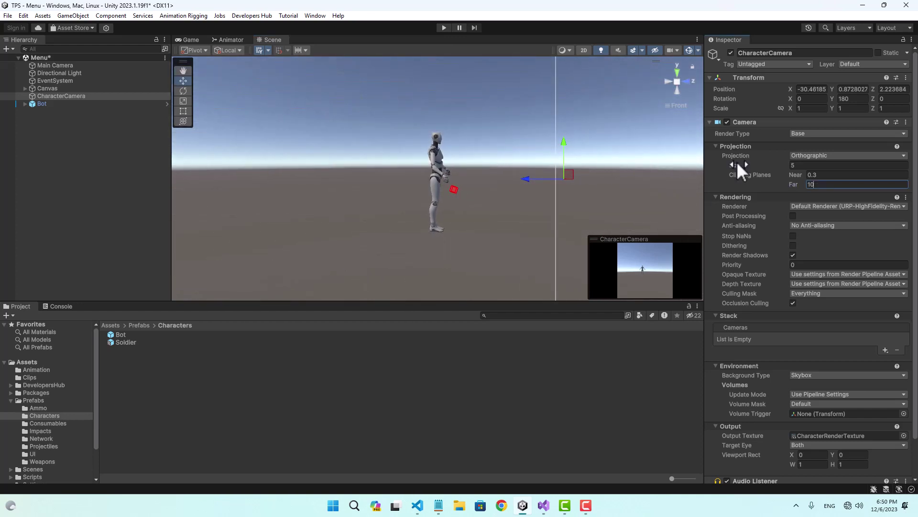
{"action": "left_click_drag", "start_coordinate": [739, 165], "coordinate": [675, 165]}
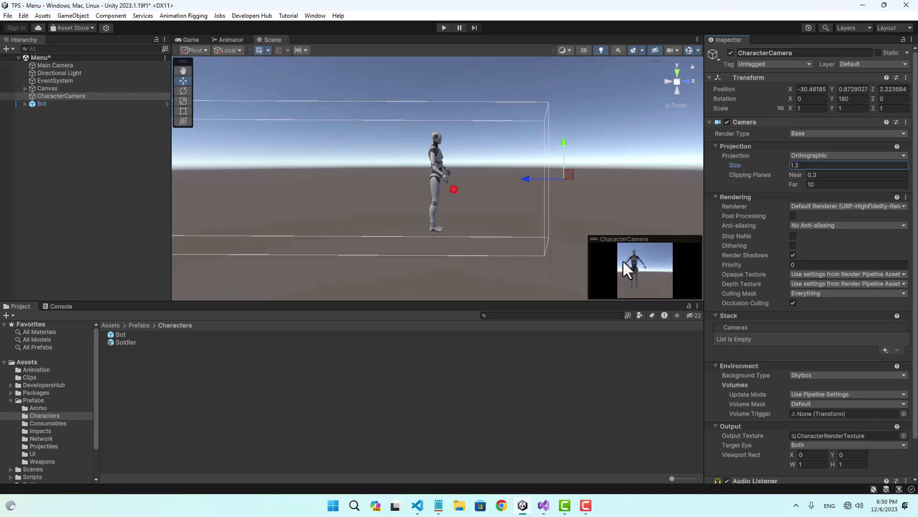
{"action": "left_click", "coordinate": [189, 41]}
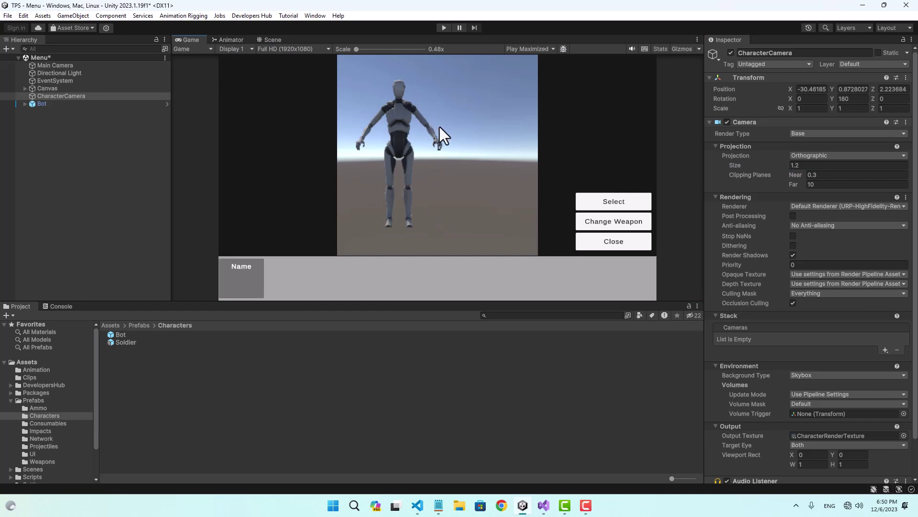
Step: Place CharacterCamera at X -30.04, Y 1 and set its Priority to 1
{"action": "left_click_drag", "start_coordinate": [787, 89], "coordinate": [791, 90]}
{"action": "key", "text": "Tab"}
{"action": "type", "text": "1"}
{"action": "key", "text": "Return"}
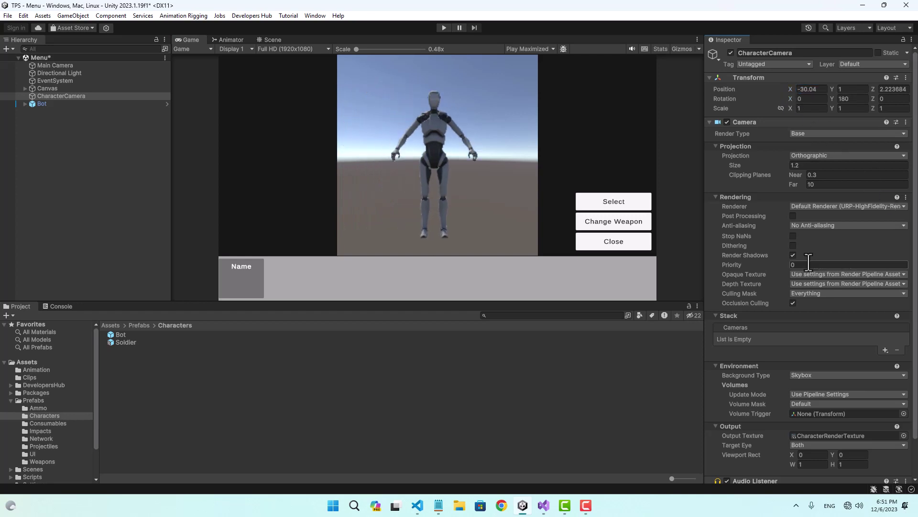
{"action": "type", "text": "1"}
Step: Give the camera a Solid Color background (314D79) with alpha 0
{"action": "left_click", "coordinate": [805, 374]}
{"action": "left_click", "coordinate": [822, 395]}
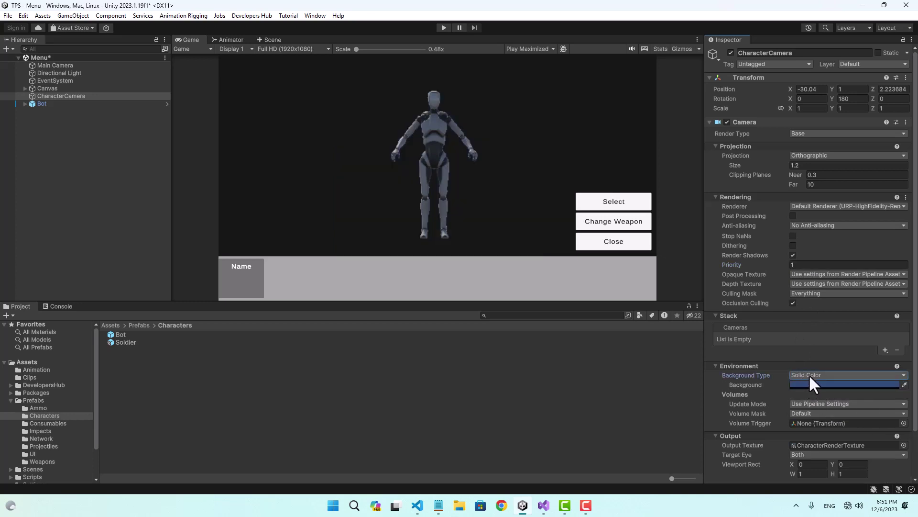
{"action": "left_click", "coordinate": [825, 383]}
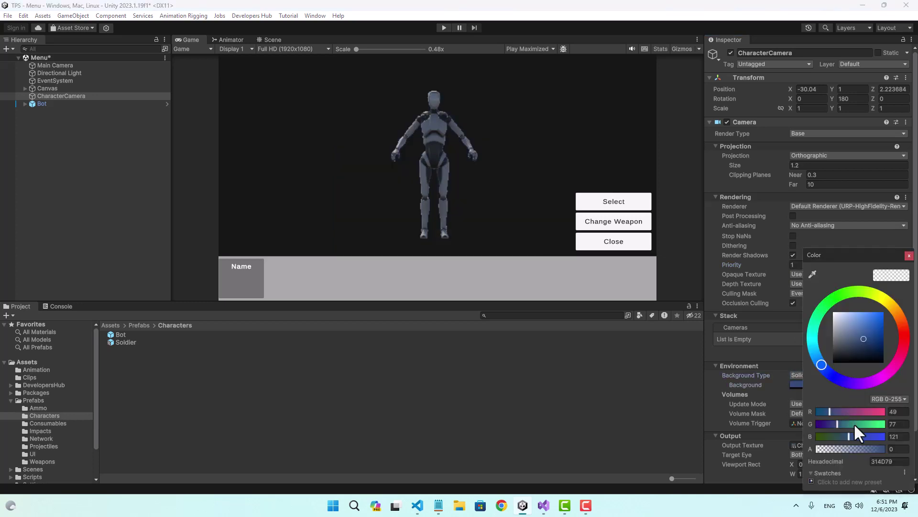
{"action": "left_click", "coordinate": [847, 449]}
{"action": "left_click", "coordinate": [806, 374]}
{"action": "left_click", "coordinate": [806, 374]}
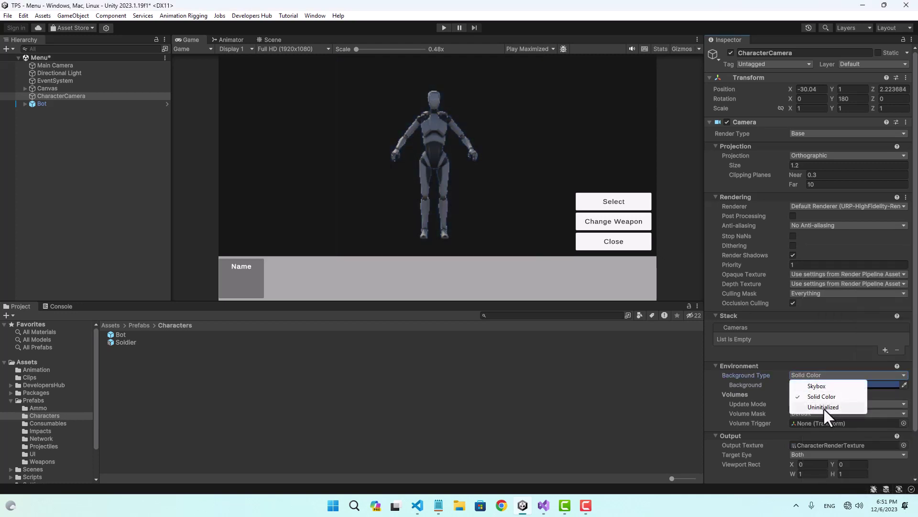
{"action": "left_click", "coordinate": [824, 407]}
{"action": "left_click", "coordinate": [808, 375]}
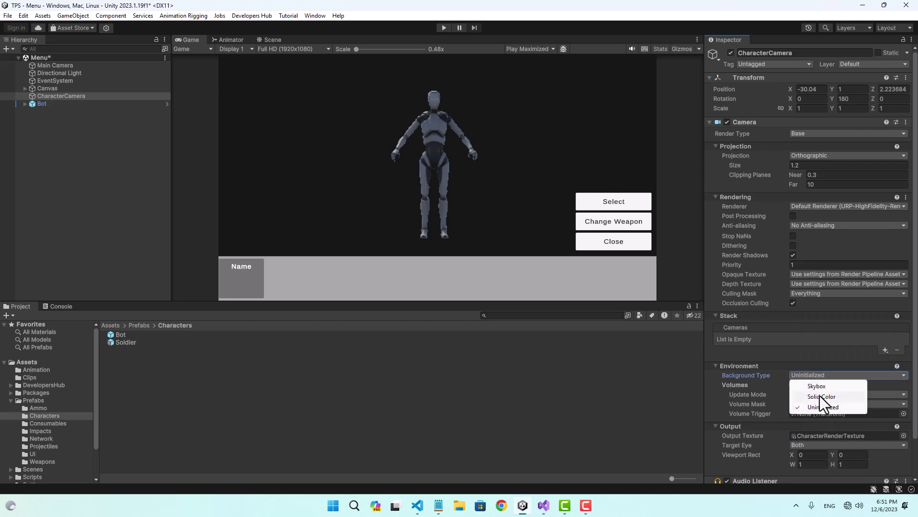
{"action": "left_click", "coordinate": [823, 400]}
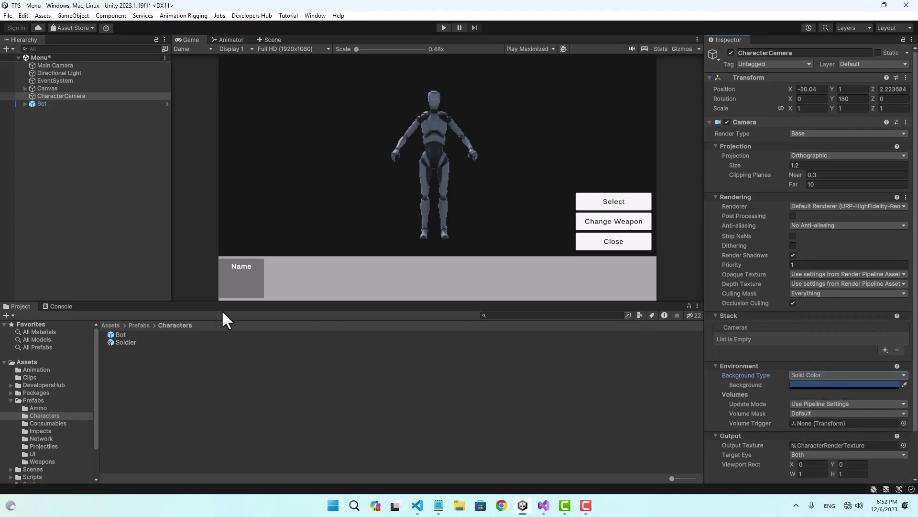
{"action": "left_click", "coordinate": [10, 399]}
{"action": "left_click", "coordinate": [28, 363]}
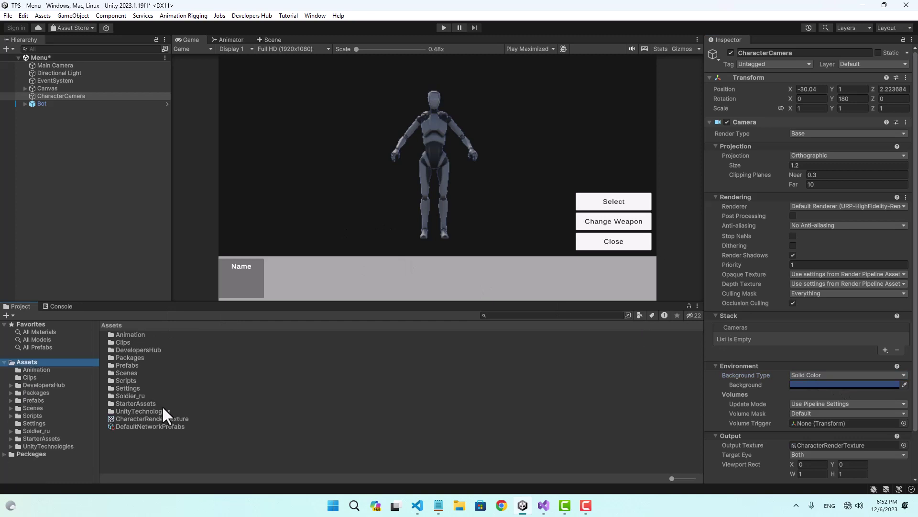
Step: Resize CharacterRenderTexture from 256×256 to 1024×1024
{"action": "left_click", "coordinate": [134, 419]}
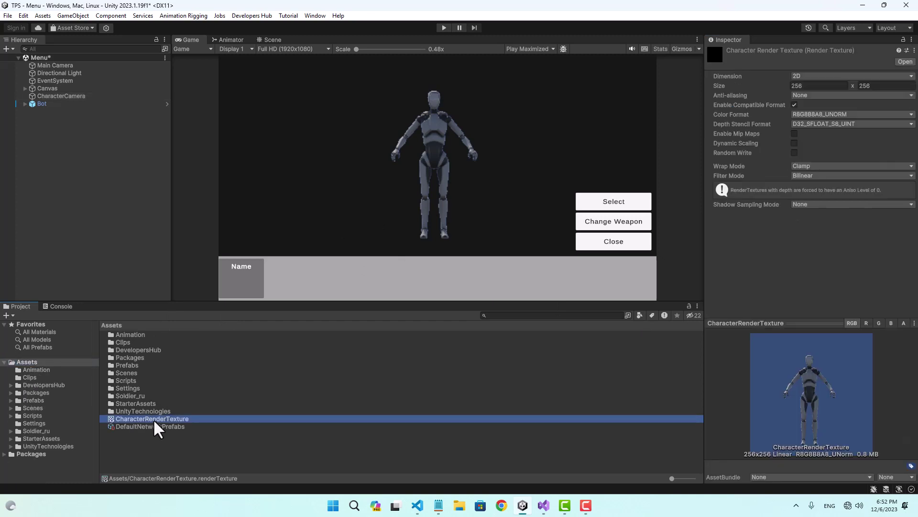
{"action": "left_click", "coordinate": [805, 87]}
{"action": "type", "text": "1024"}
{"action": "left_click", "coordinate": [871, 87]}
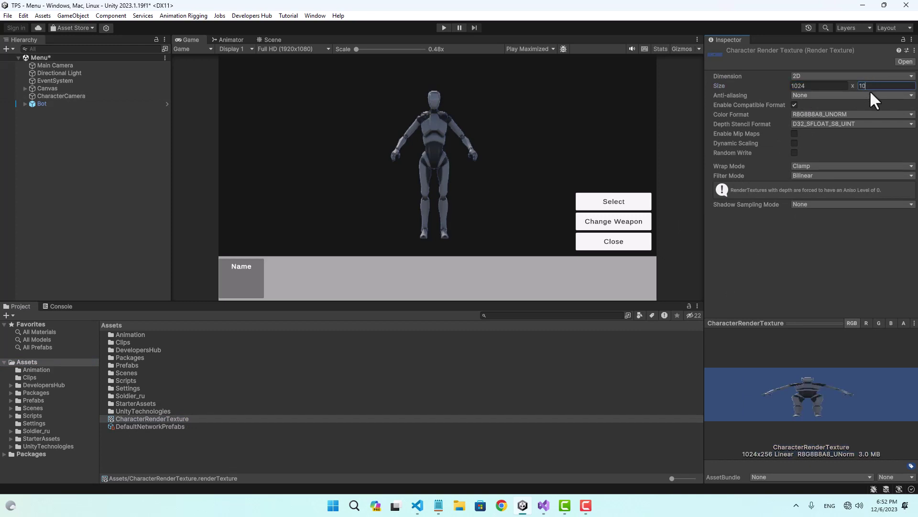
{"action": "type", "text": "1024"}
{"action": "key", "text": "Return"}
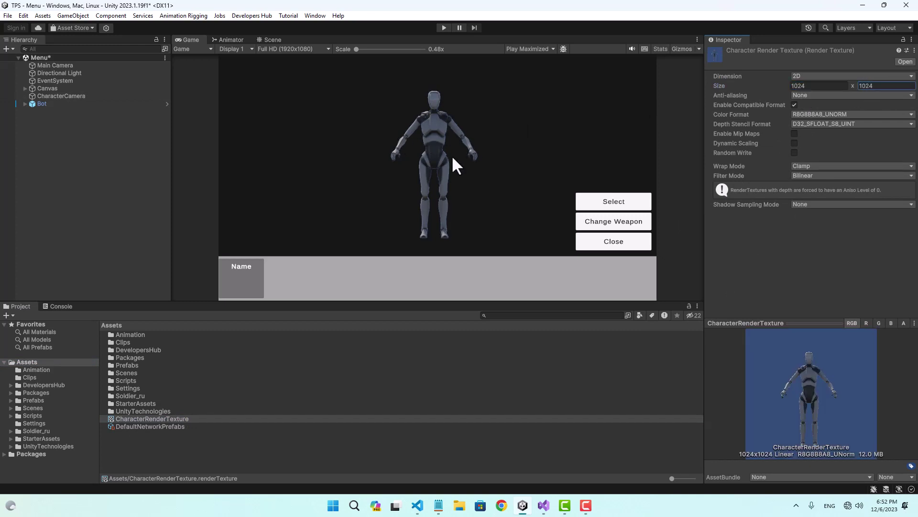
{"action": "right_click", "coordinate": [75, 131]}
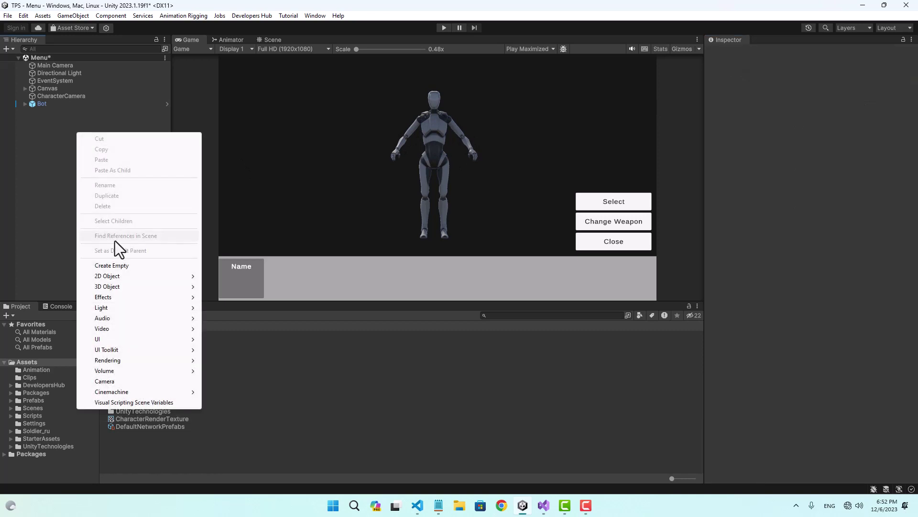